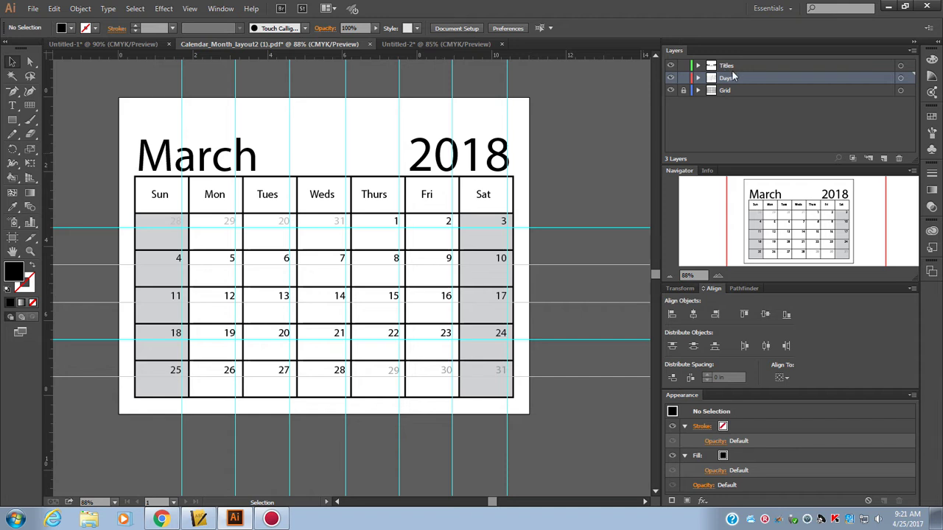
Hide and show the Titles, Days and Grid layers one at a time to examine what each contains
{"action": "left_click", "coordinate": [670, 65]}
{"action": "left_click", "coordinate": [670, 65]}
{"action": "left_click", "coordinate": [670, 78]}
{"action": "left_click", "coordinate": [670, 79]}
{"action": "left_click", "coordinate": [671, 91]}
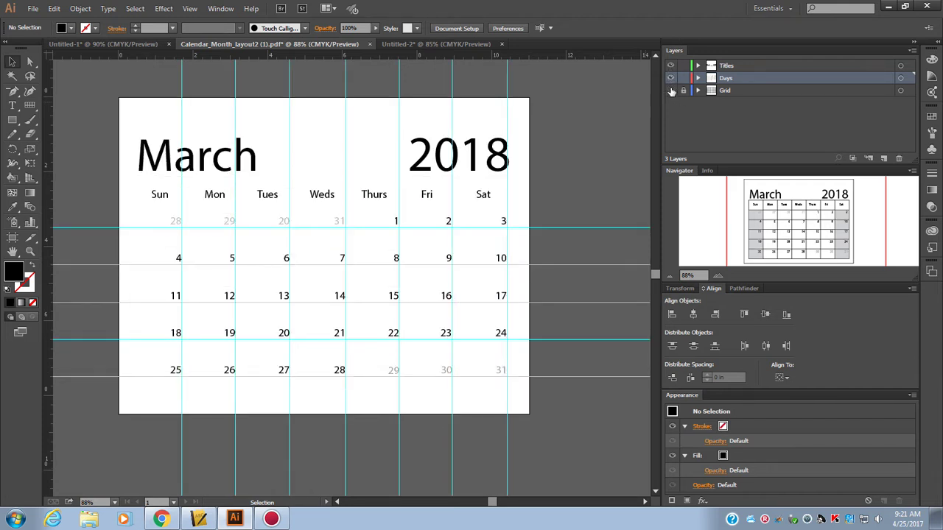
{"action": "left_click", "coordinate": [671, 90]}
{"action": "left_click", "coordinate": [671, 91]}
{"action": "left_click", "coordinate": [671, 91]}
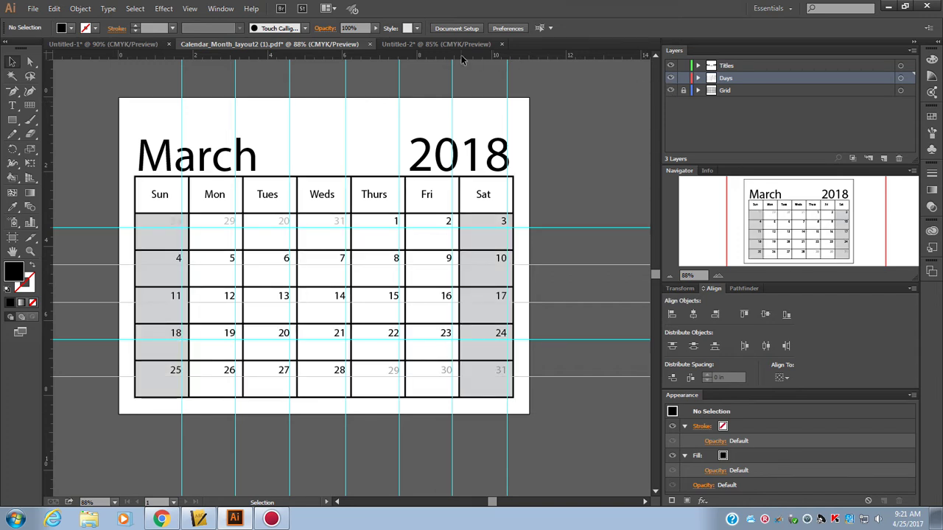
Switch to the Untitled-2 document and delete the existing grid from its artboard
{"action": "left_click", "coordinate": [434, 45]}
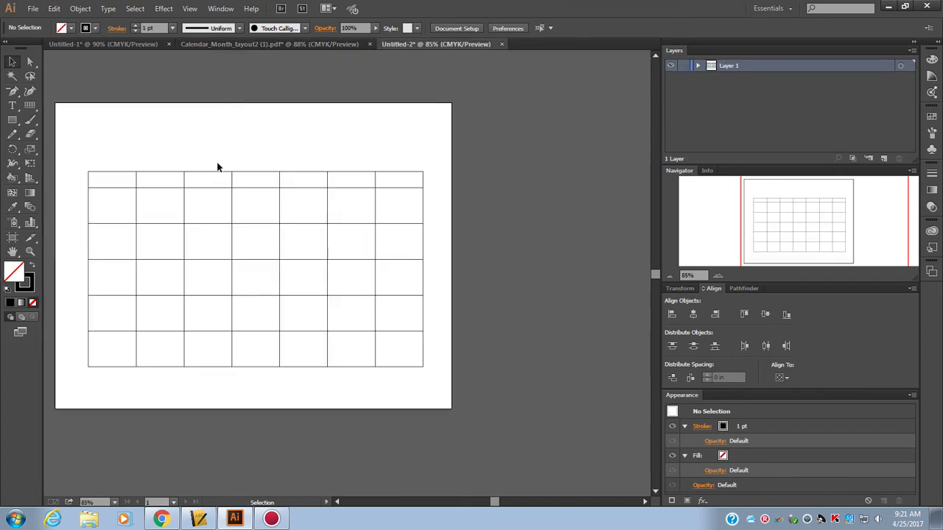
{"action": "left_click", "coordinate": [171, 189]}
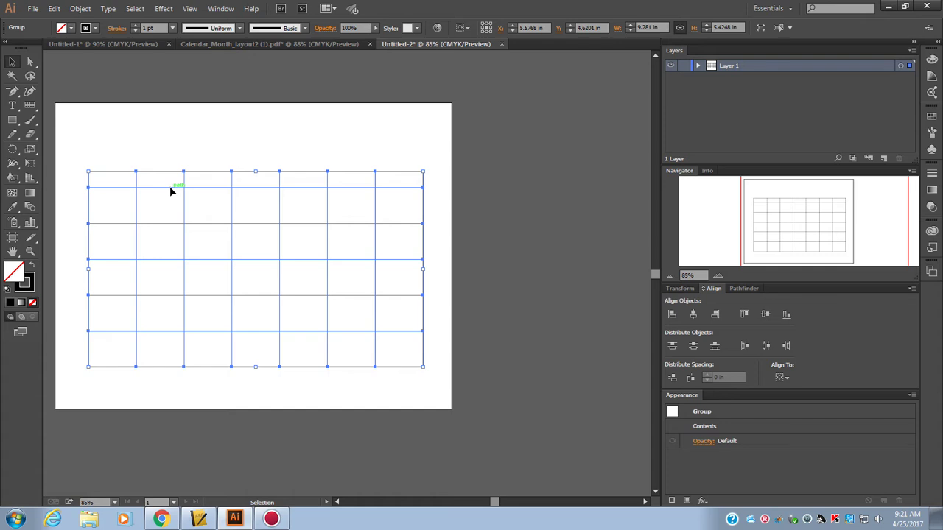
{"action": "key", "text": "Delete"}
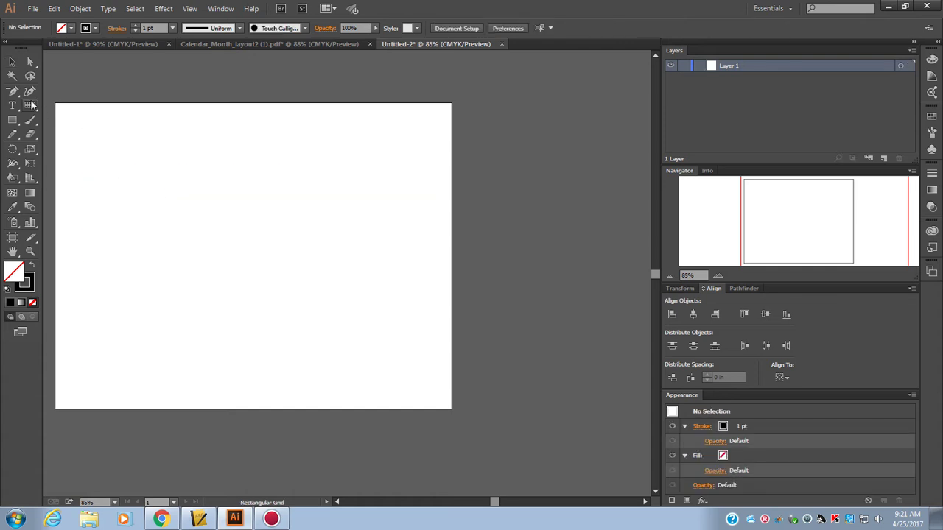
Draw a rectangular grid about 8.55 by 5.52 in with 5 horizontal and 6 vertical dividers on the empty artboard
{"action": "left_click_drag", "start_coordinate": [31, 107], "coordinate": [41, 107]}
{"action": "left_click", "coordinate": [31, 108]}
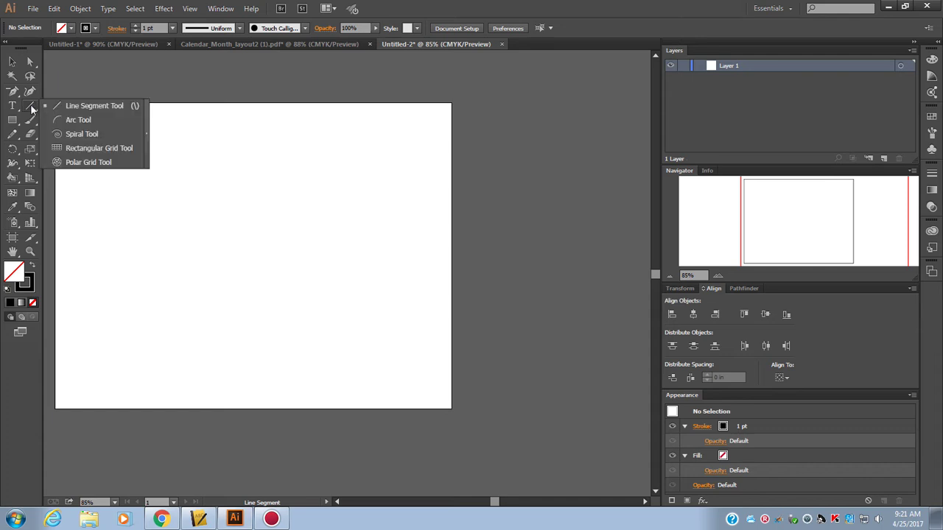
{"action": "left_click", "coordinate": [94, 148]}
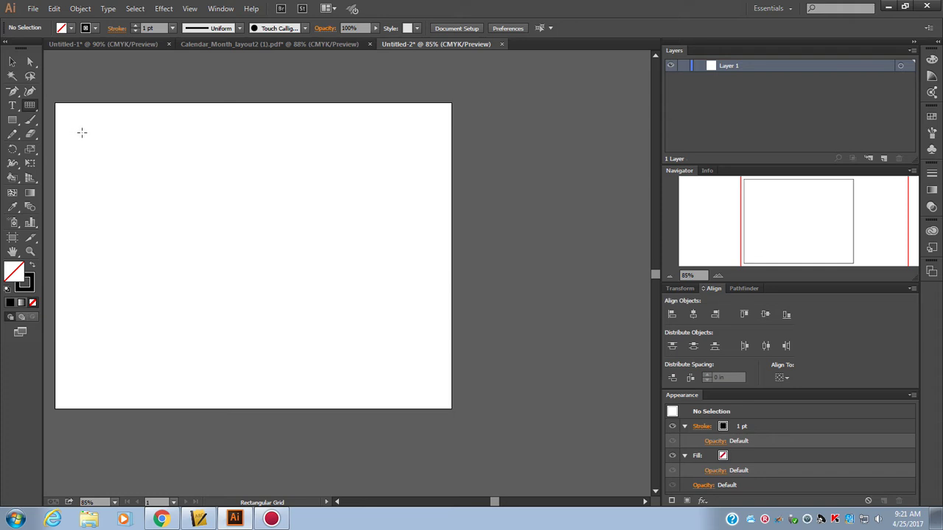
{"action": "double_click", "coordinate": [30, 106]}
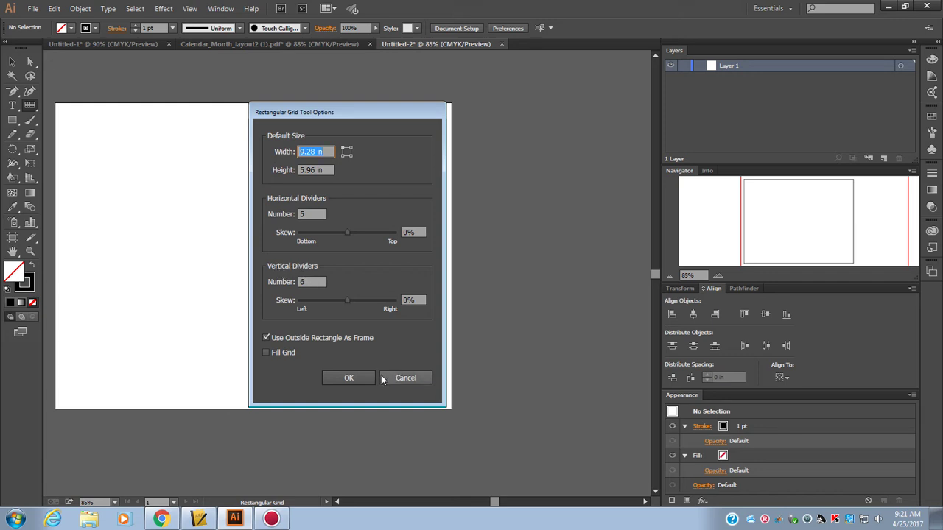
{"action": "left_click", "coordinate": [327, 377]}
{"action": "left_click_drag", "start_coordinate": [106, 166], "coordinate": [415, 363]}
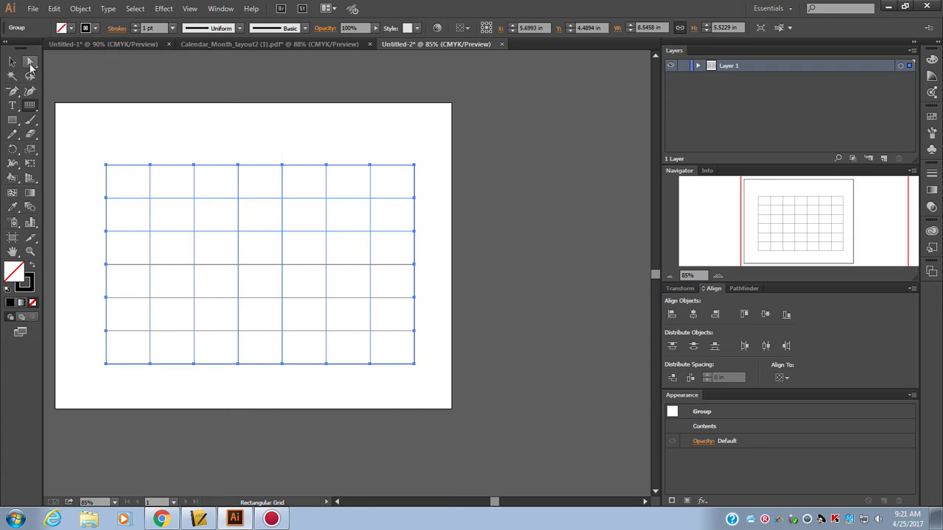
Shorten the grid's top row by moving only its top-edge anchor points down about 0.5 in, leaving a narrow header row
{"action": "left_click", "coordinate": [30, 64]}
{"action": "left_click_drag", "start_coordinate": [93, 151], "coordinate": [435, 179]}
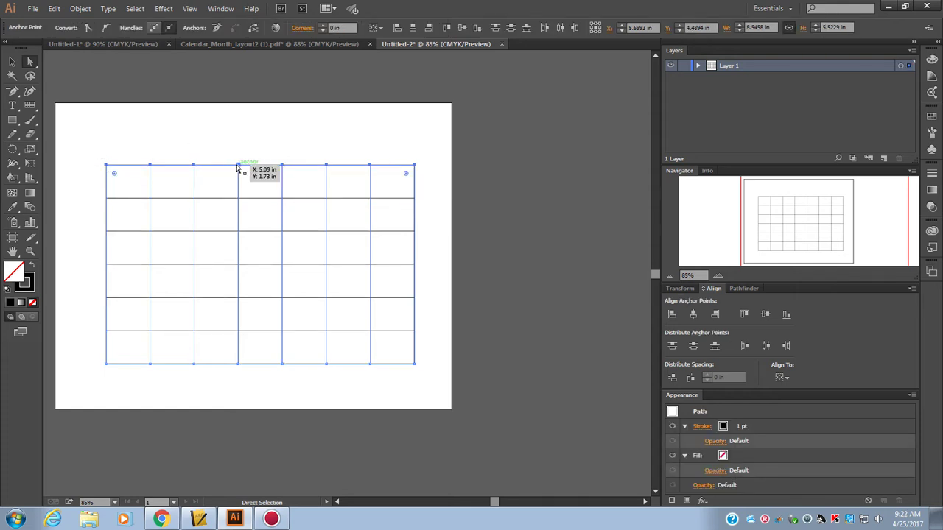
{"action": "left_click_drag", "start_coordinate": [238, 168], "coordinate": [236, 182]}
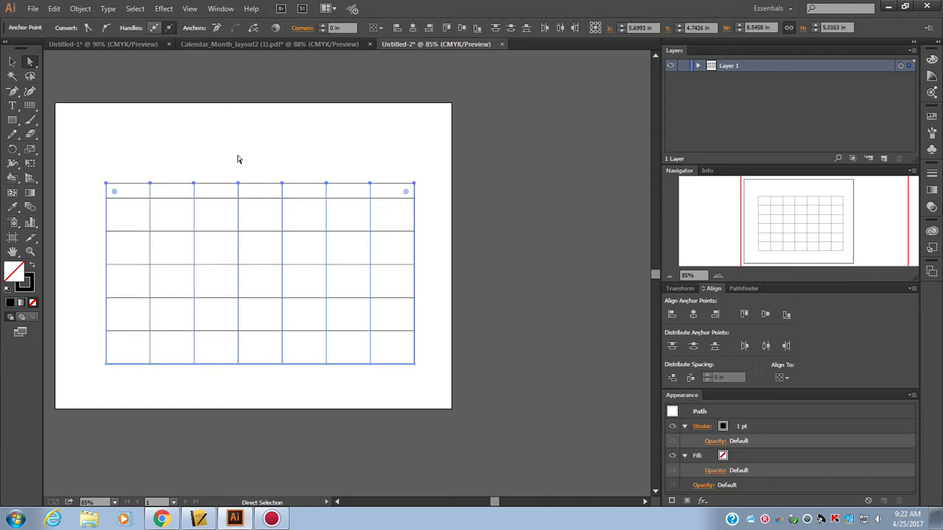
{"action": "left_click", "coordinate": [243, 143]}
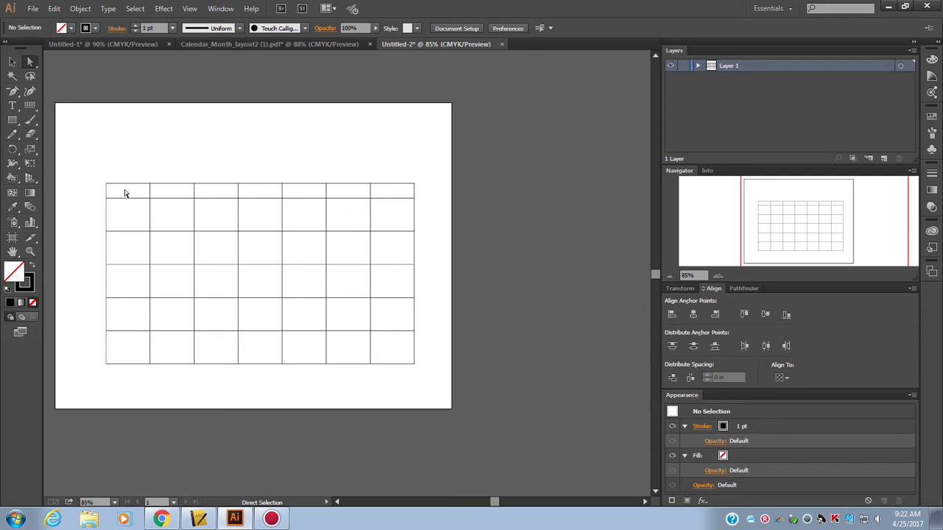
Fill all seven cells of the grid's narrow header row with a light green swatch using the Live Paint Bucket
{"action": "left_click", "coordinate": [10, 62]}
{"action": "left_click", "coordinate": [175, 184]}
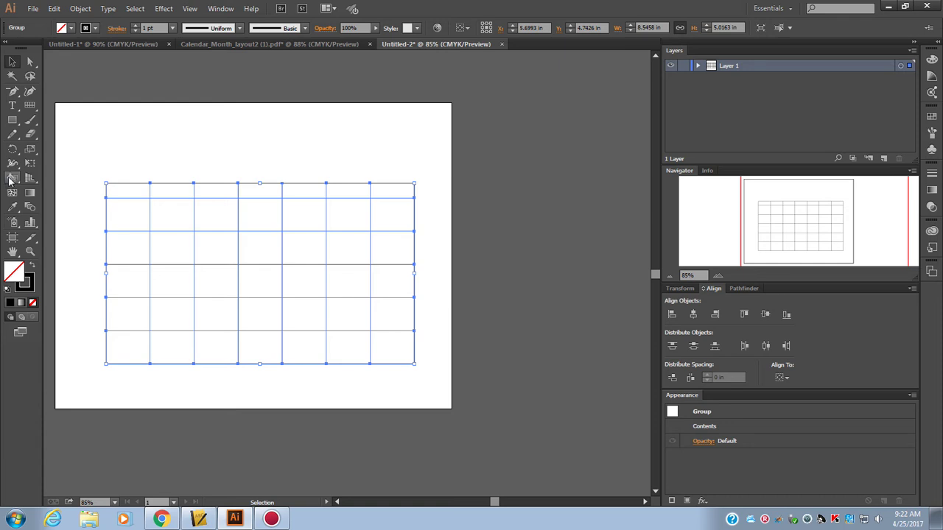
{"action": "mouse_move", "coordinate": [10, 180]}
{"action": "left_mouse_down"}
{"action": "mouse_move", "coordinate": [101, 184]}
{"action": "mouse_move", "coordinate": [118, 155]}
{"action": "mouse_move", "coordinate": [15, 176]}
{"action": "left_mouse_up"}
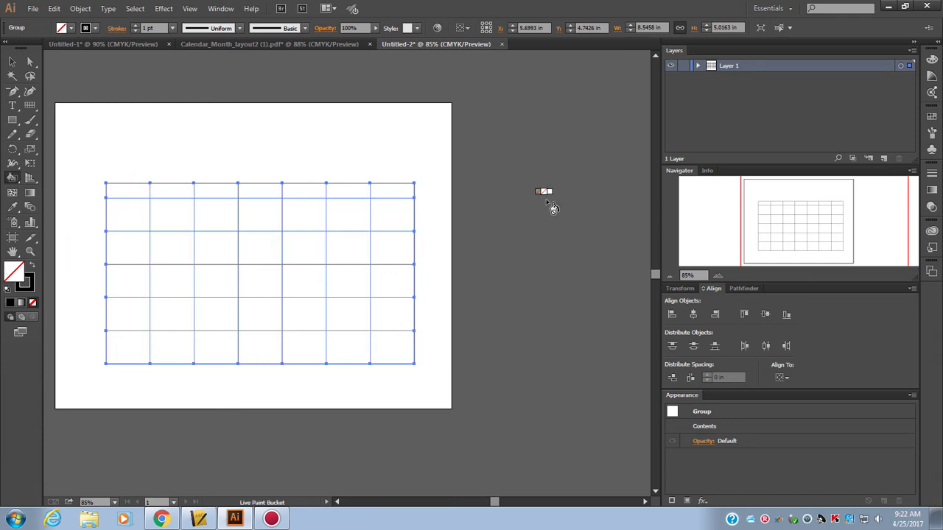
{"action": "left_click", "coordinate": [932, 117]}
{"action": "left_click", "coordinate": [806, 153]}
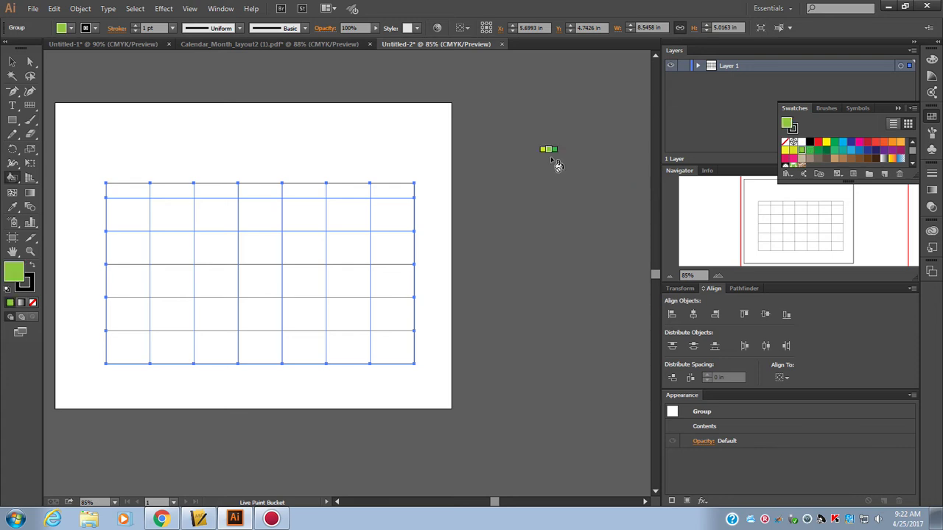
{"action": "left_click", "coordinate": [133, 192]}
{"action": "left_click_drag", "start_coordinate": [170, 194], "coordinate": [411, 195]}
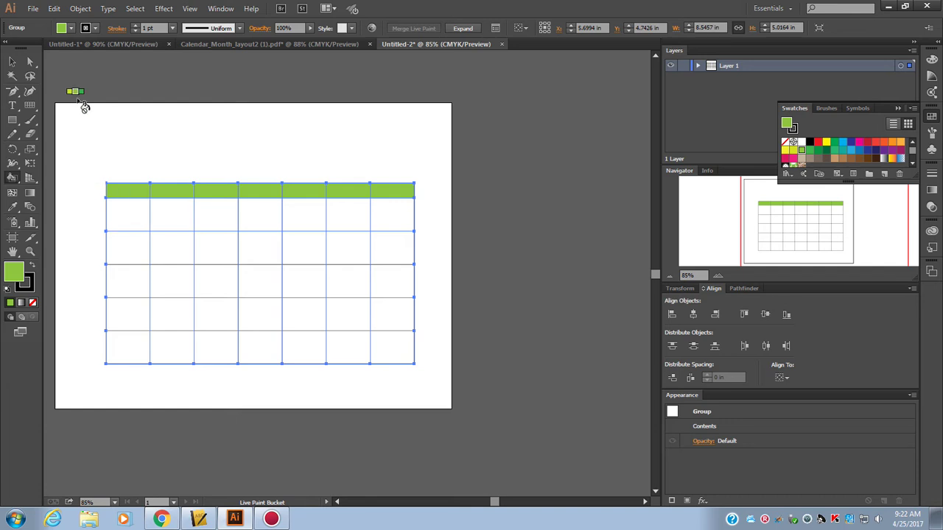
Switch to the Calendar_Month_layout2 document and select its month title
{"action": "left_click", "coordinate": [279, 43]}
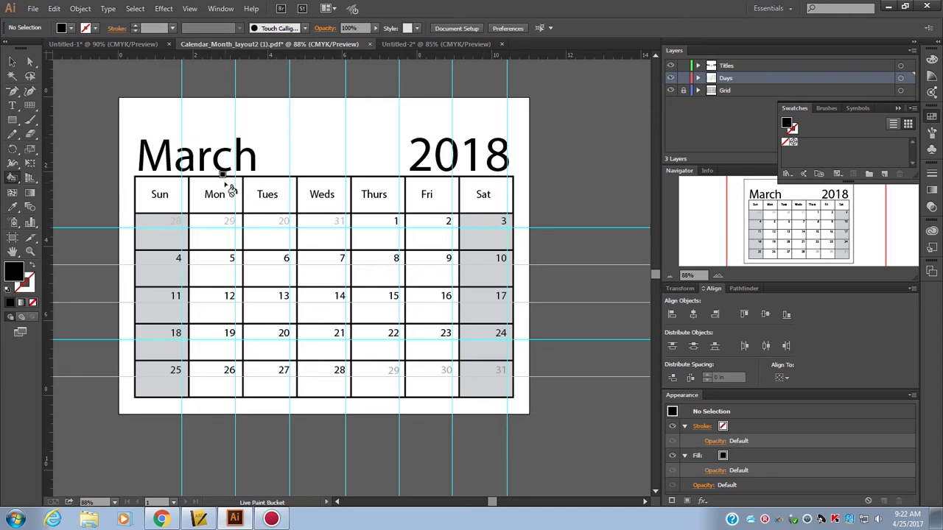
{"action": "left_click", "coordinate": [12, 62]}
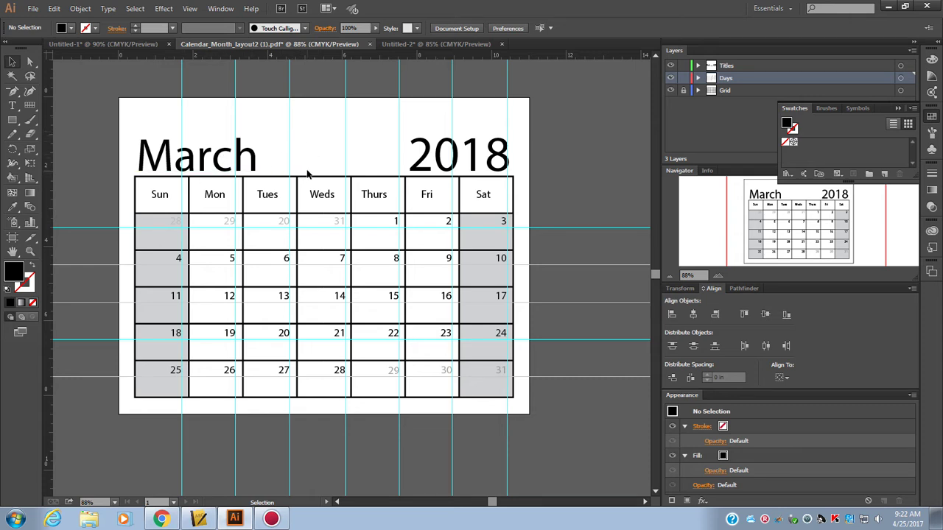
{"action": "double_click", "coordinate": [217, 158]}
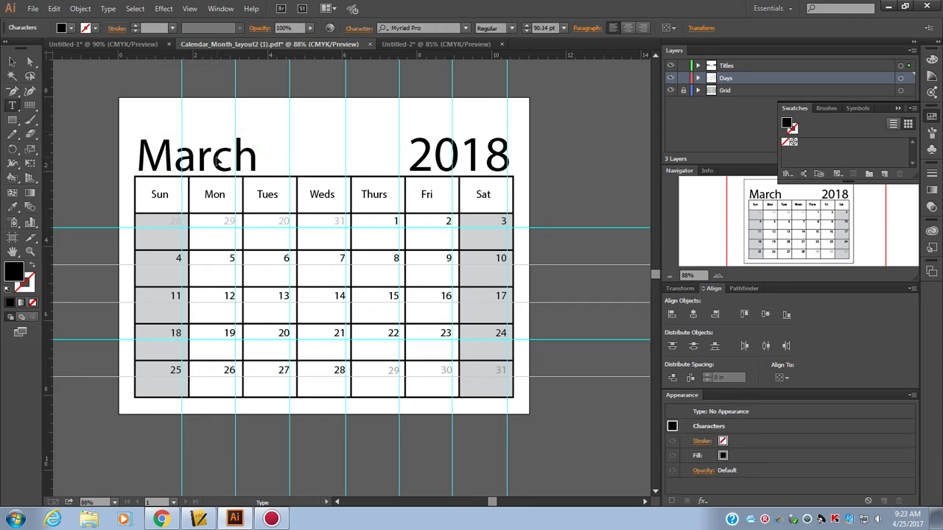
{"action": "double_click", "coordinate": [215, 158]}
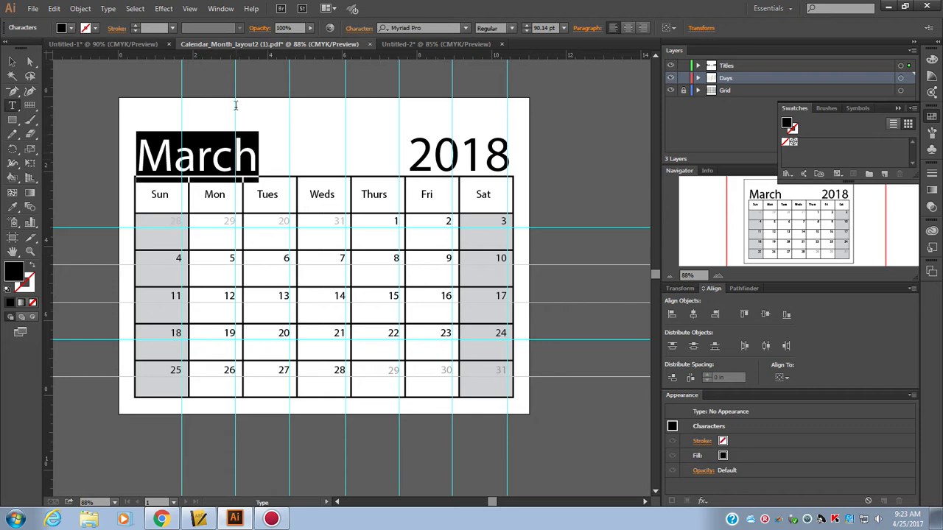
{"action": "left_click", "coordinate": [13, 62]}
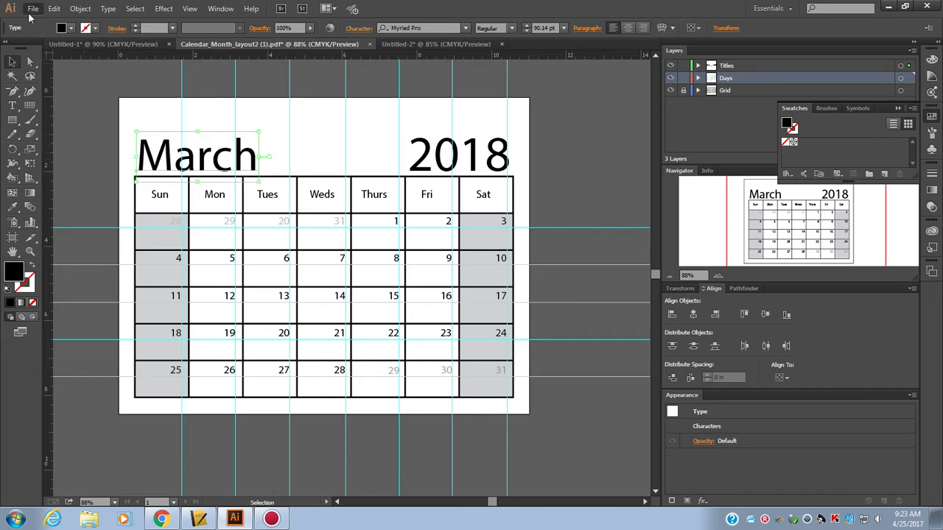
Begin saving the calendar under a new name, creating and opening a CALENDAR folder in the Documents library
{"action": "left_click", "coordinate": [31, 9]}
{"action": "left_click", "coordinate": [59, 120]}
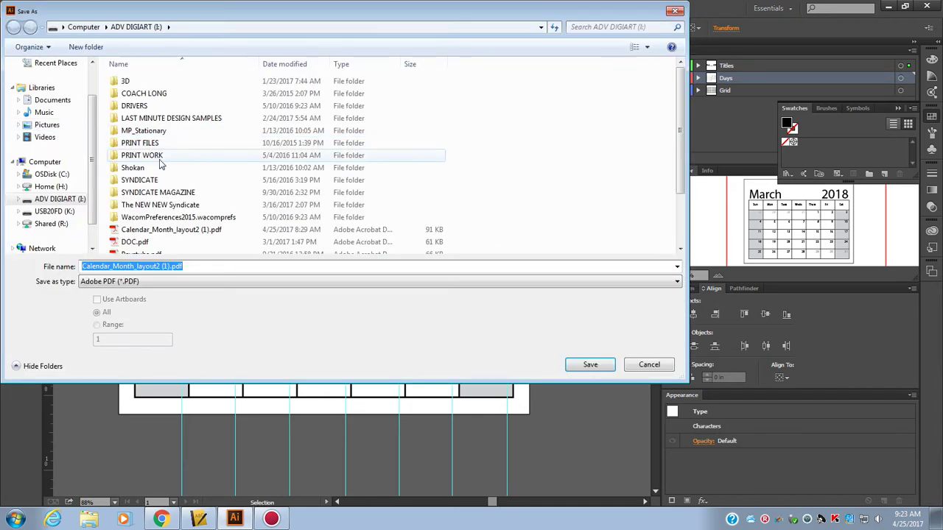
{"action": "left_click", "coordinate": [48, 100]}
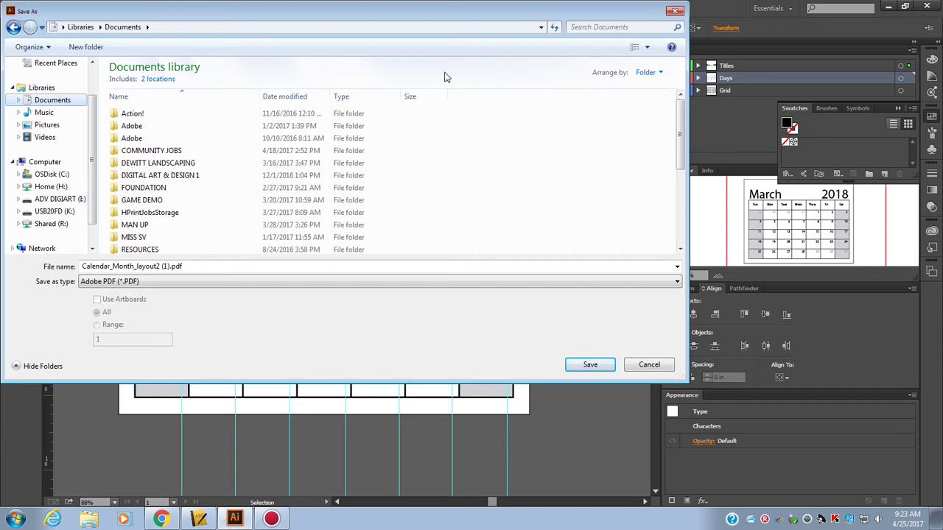
{"action": "left_click", "coordinate": [85, 48]}
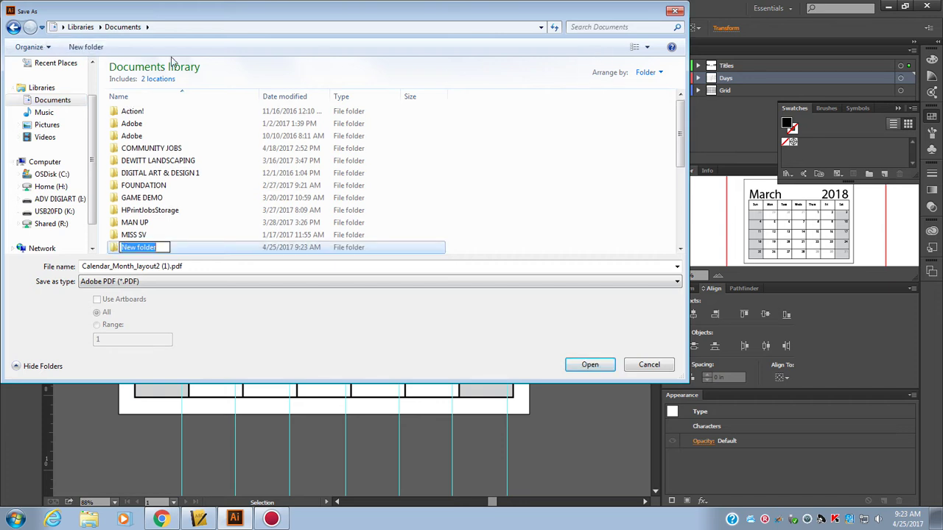
{"action": "type", "text": "CA"}
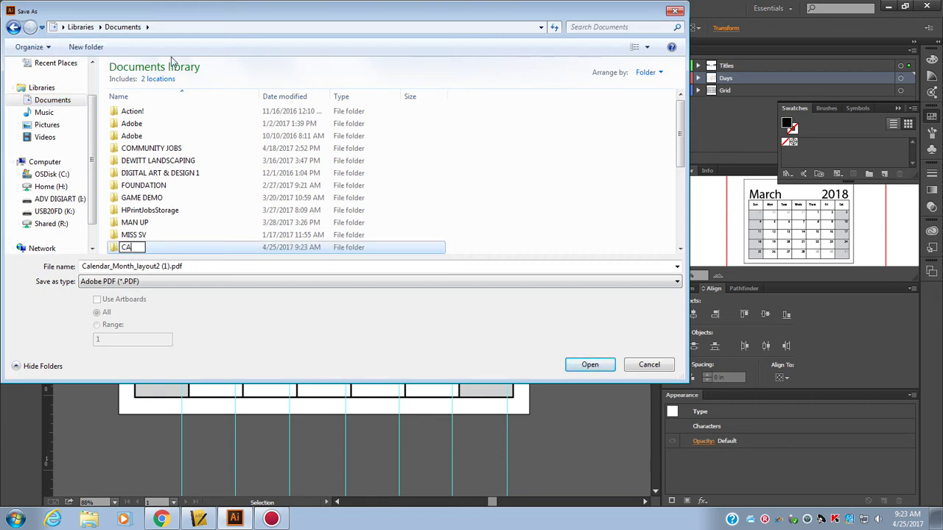
{"action": "type", "text": "LENAD"}
{"action": "key", "text": "BackSpace"}
{"action": "key", "text": "BackSpace"}
{"action": "key", "text": "BackSpace"}
{"action": "type", "text": "NDAR"}
{"action": "key", "text": "Return"}
{"action": "key", "text": "Return"}
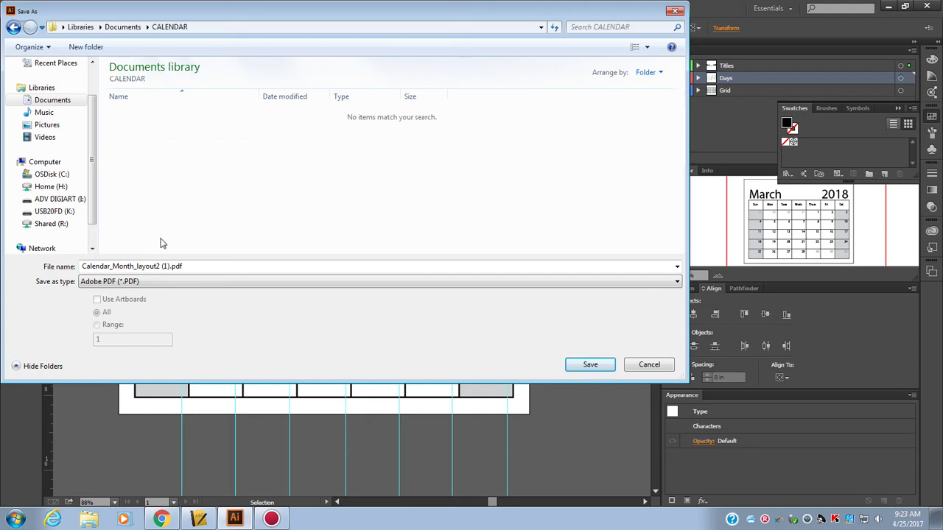
Save the calendar as an Adobe PDF named MAR2018 with the Illustrator Default preset
{"action": "triple_click", "coordinate": [160, 266]}
{"action": "type", "text": "MAR"}
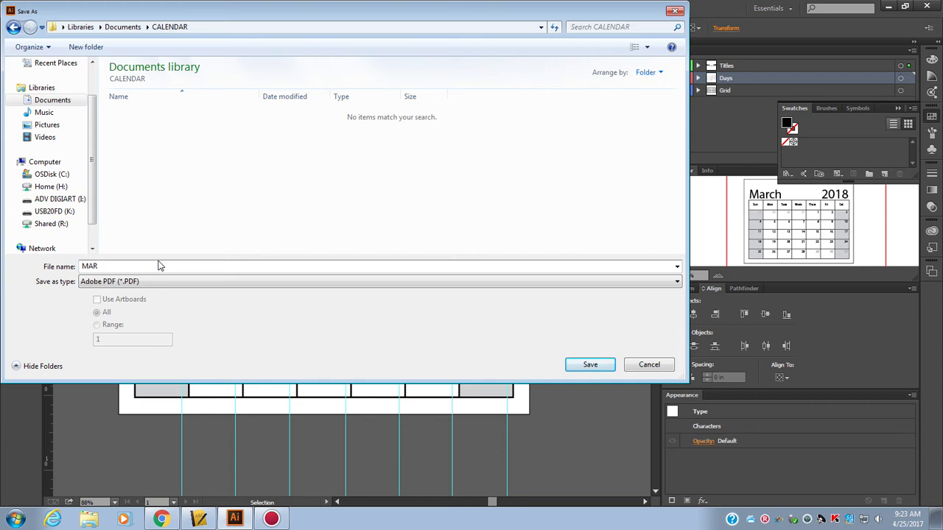
{"action": "type", "text": "2018"}
{"action": "left_click", "coordinate": [598, 363]}
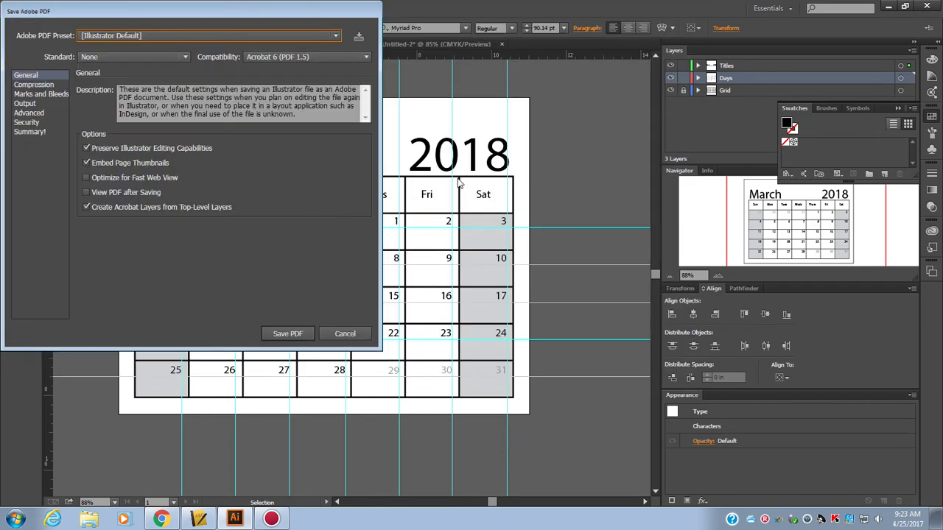
{"action": "left_click", "coordinate": [288, 333]}
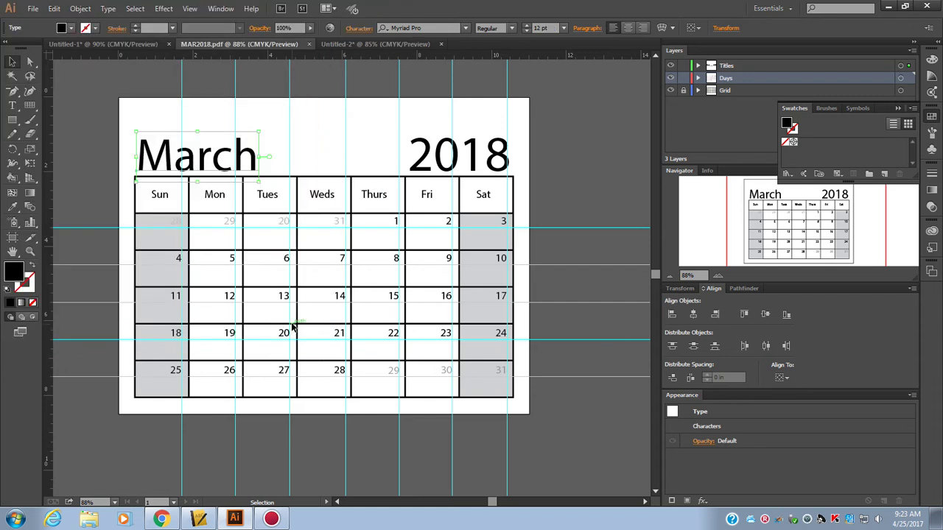
Change the calendar's month title to April and move it up slightly so it clears the grid
{"action": "double_click", "coordinate": [214, 157]}
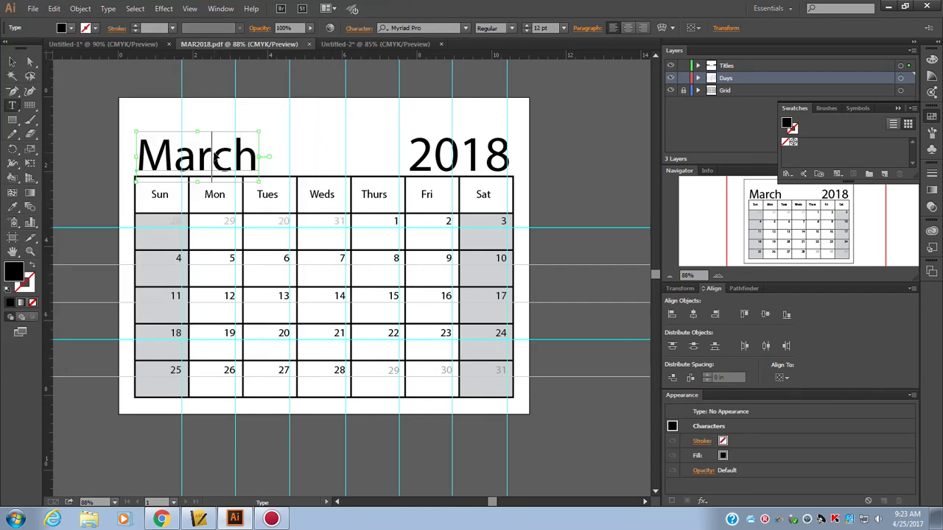
{"action": "double_click", "coordinate": [214, 157]}
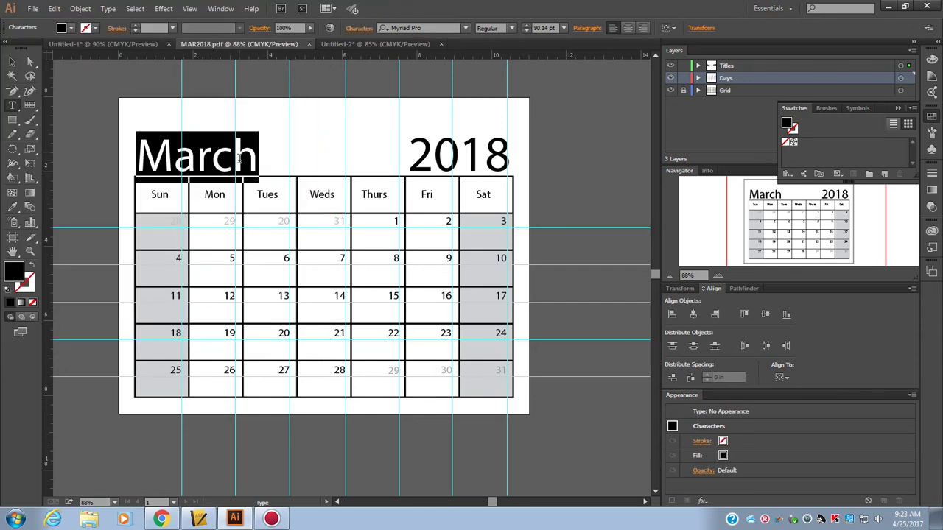
{"action": "type", "text": "aPR"}
{"action": "key", "text": "BackSpace"}
{"action": "key", "text": "BackSpace"}
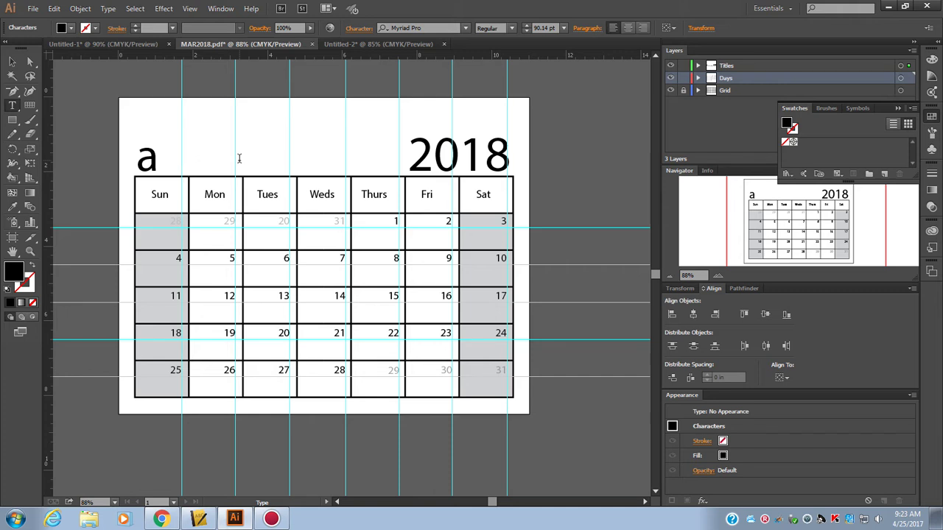
{"action": "key", "text": "BackSpace"}
{"action": "type", "text": "Apr"}
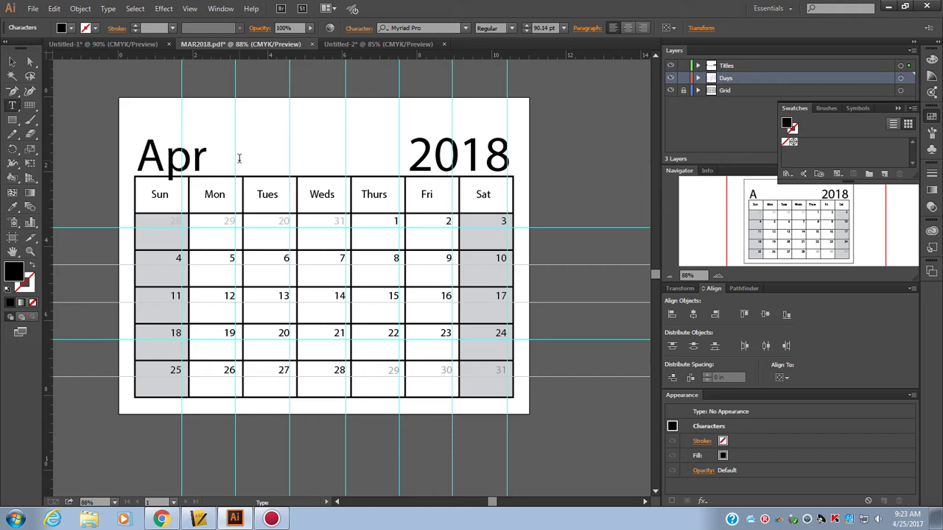
{"action": "type", "text": "il"}
{"action": "left_click", "coordinate": [13, 62]}
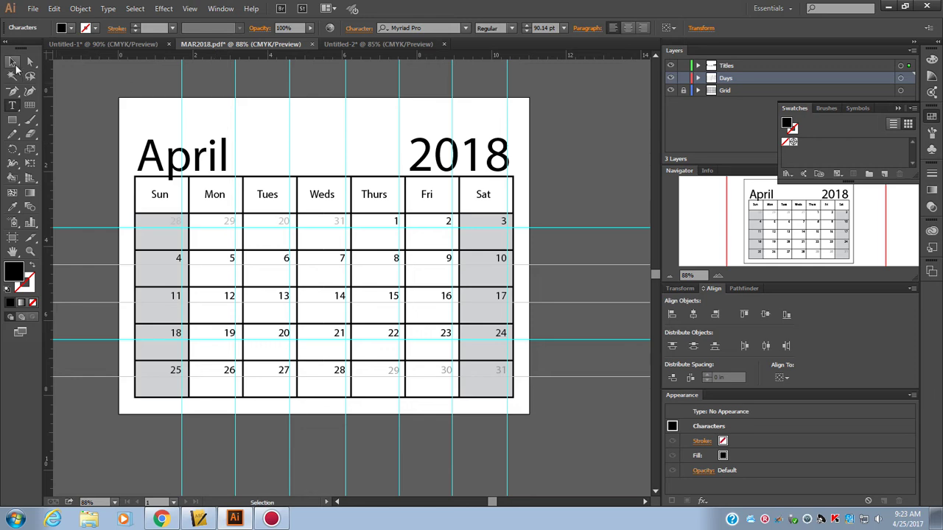
{"action": "left_click_drag", "start_coordinate": [203, 163], "coordinate": [200, 142]}
Save the April calendar as a separate Adobe PDF named apr2018 in the CALENDAR folder, accepting the PDF settings
{"action": "left_click", "coordinate": [33, 8]}
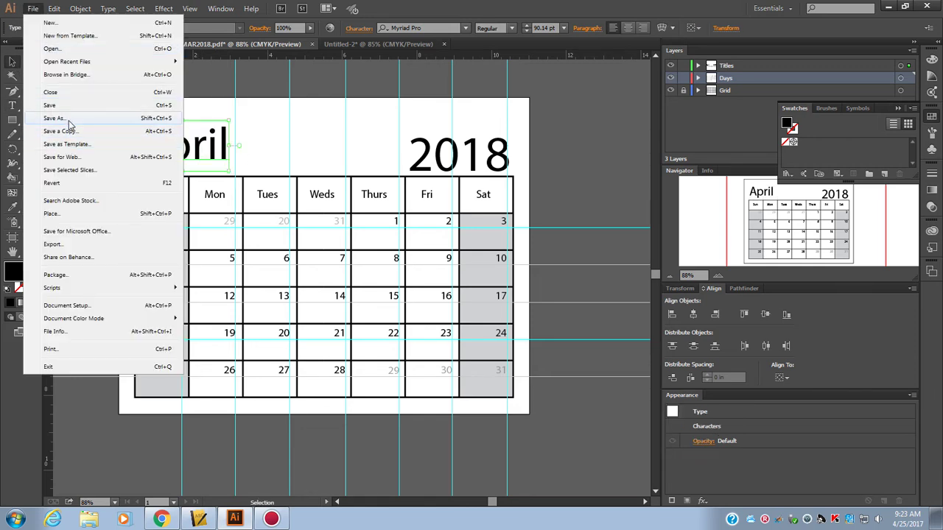
{"action": "left_click", "coordinate": [69, 120]}
{"action": "left_click", "coordinate": [98, 266]}
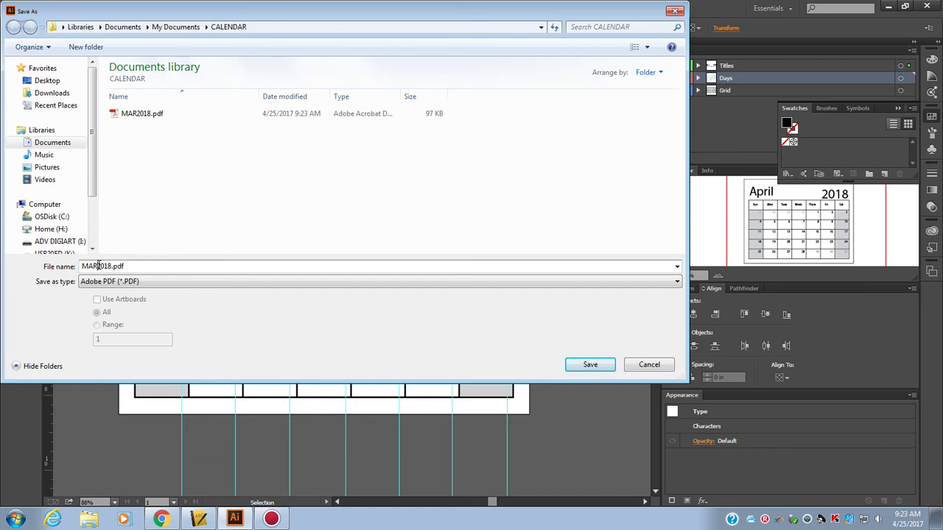
{"action": "left_click_drag", "start_coordinate": [98, 266], "coordinate": [76, 267]}
{"action": "type", "text": "apr"}
{"action": "key", "text": "BackSpace"}
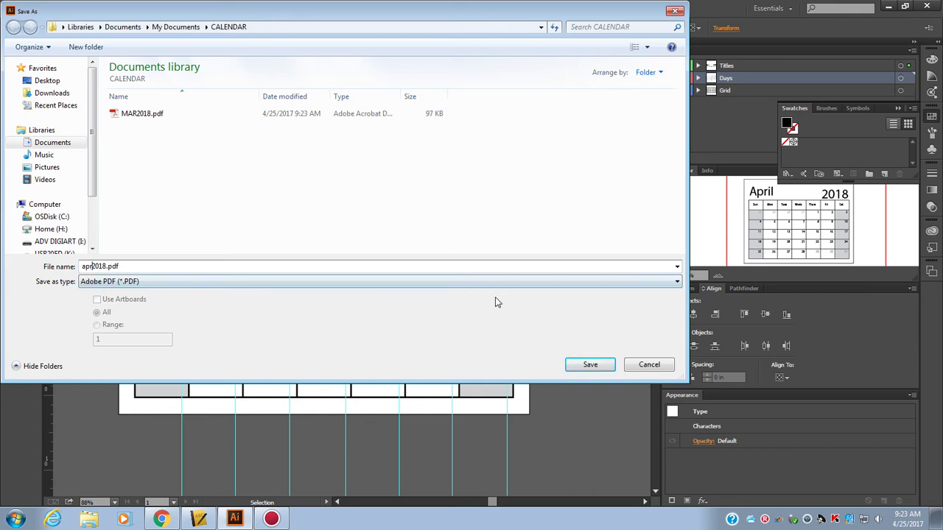
{"action": "left_click", "coordinate": [605, 364]}
{"action": "left_click", "coordinate": [293, 333]}
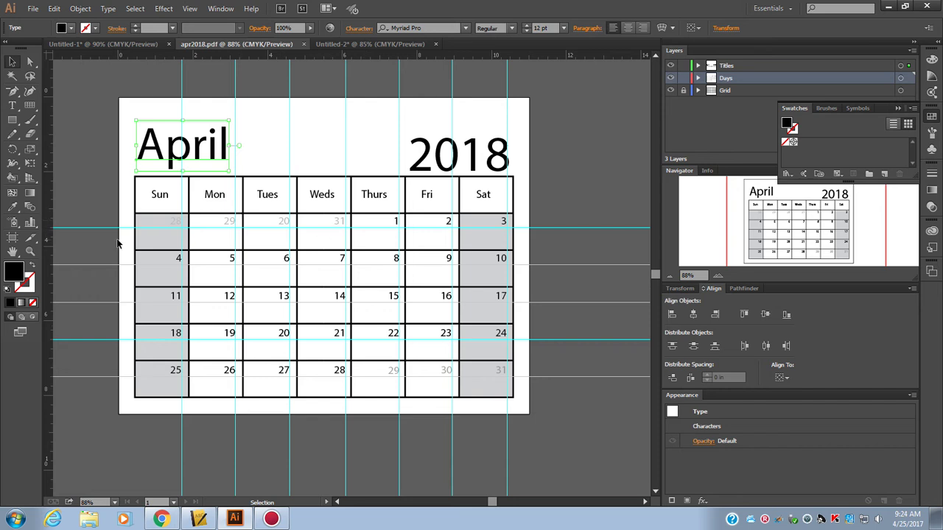
Lock the Titles layer and set the opacity of the faded 29, 30 and 31 in the last week to 100%
{"action": "left_click", "coordinate": [682, 78]}
{"action": "left_click", "coordinate": [682, 66]}
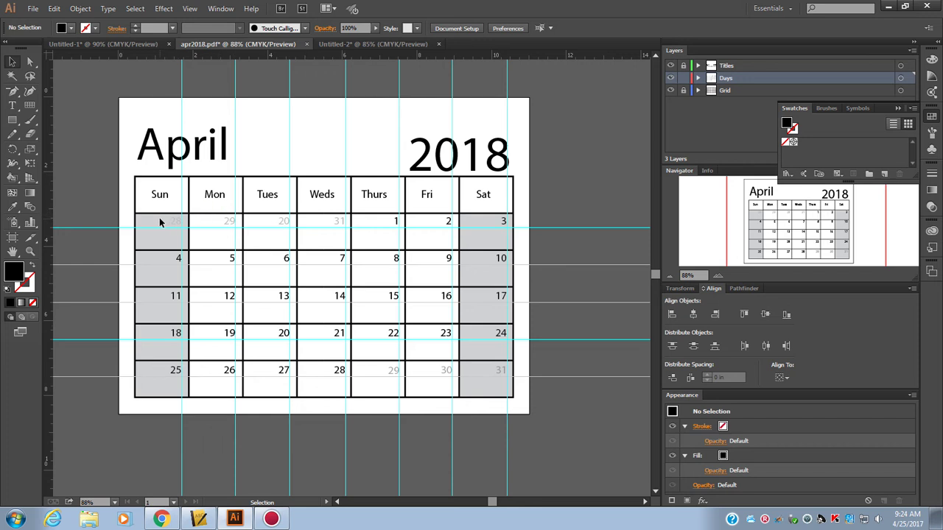
{"action": "left_click_drag", "start_coordinate": [155, 218], "coordinate": [219, 259]}
{"action": "left_click_drag", "start_coordinate": [521, 345], "coordinate": [532, 380]}
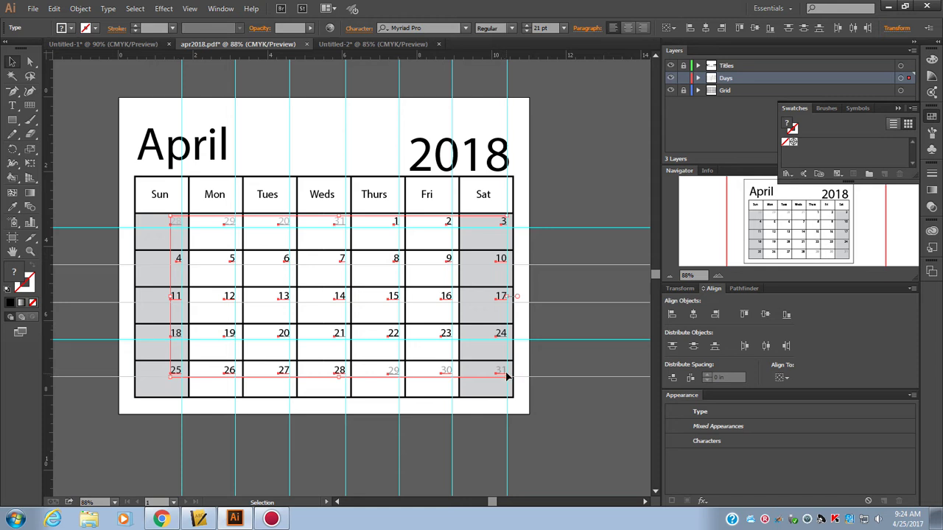
{"action": "left_click", "coordinate": [536, 317]}
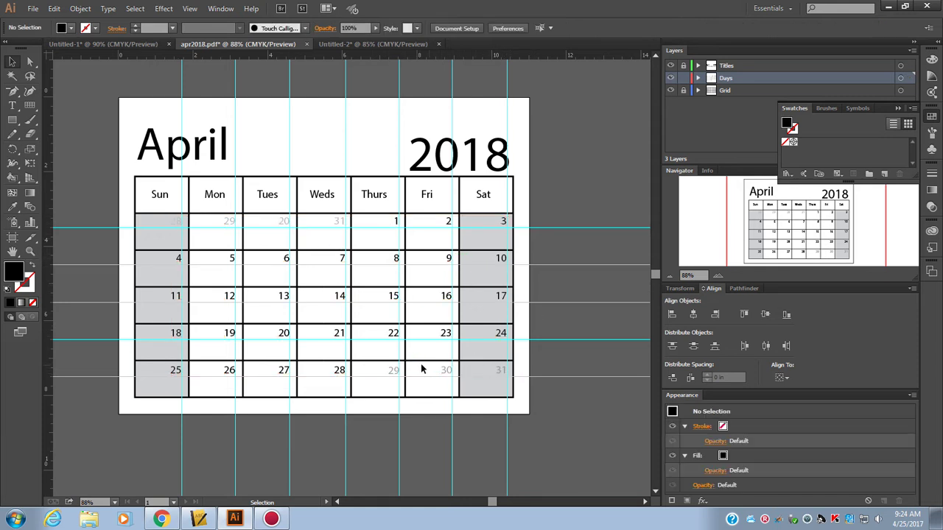
{"action": "left_click_drag", "start_coordinate": [383, 367], "coordinate": [513, 378]}
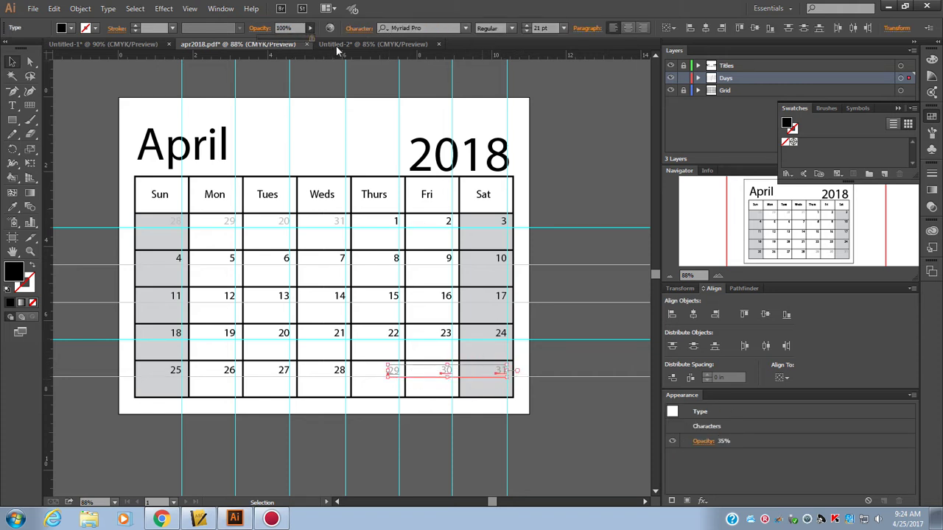
{"action": "left_click_drag", "start_coordinate": [279, 43], "coordinate": [336, 46]}
{"action": "left_click", "coordinate": [33, 8]}
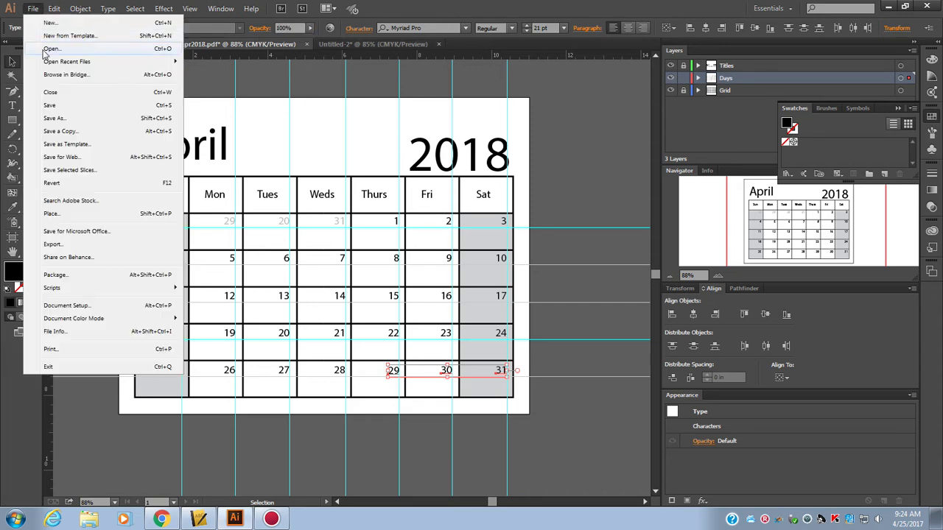
{"action": "left_click", "coordinate": [53, 119]}
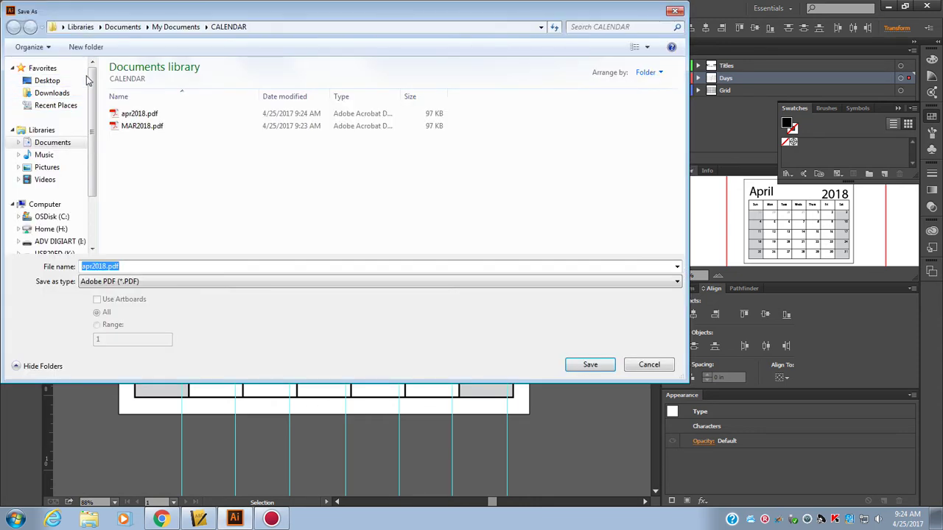
{"action": "left_click", "coordinate": [648, 366]}
{"action": "left_click", "coordinate": [196, 161]}
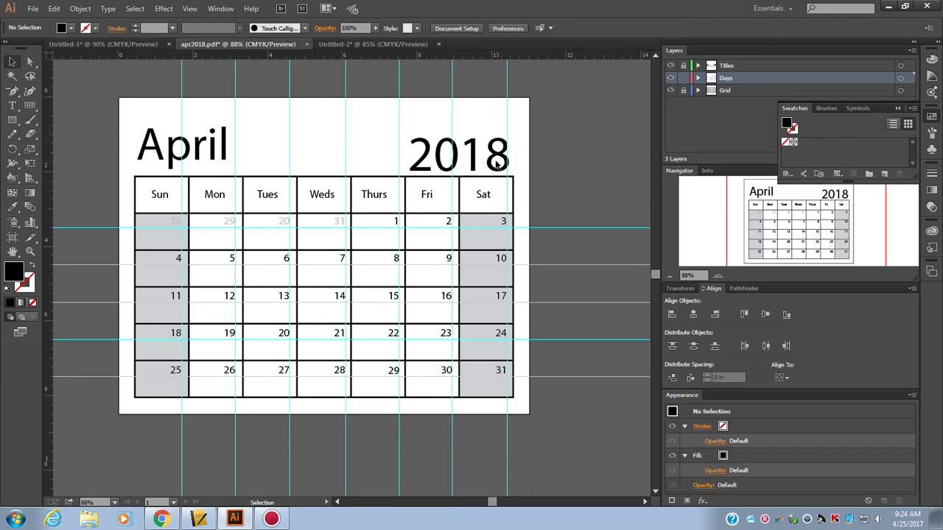
Unlock the Titles layer and change the month title to March
{"action": "left_click", "coordinate": [683, 66]}
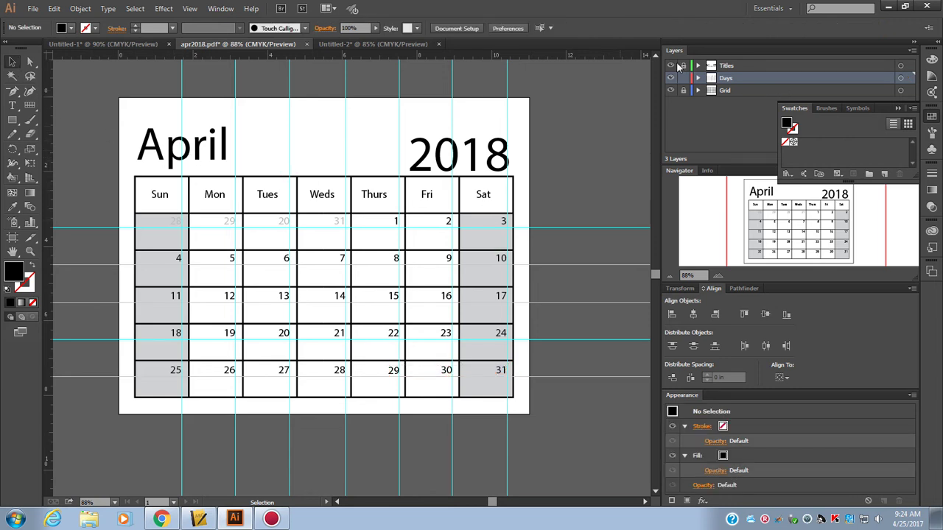
{"action": "key", "text": "t"}
{"action": "double_click", "coordinate": [210, 156]}
{"action": "type", "text": "March"}
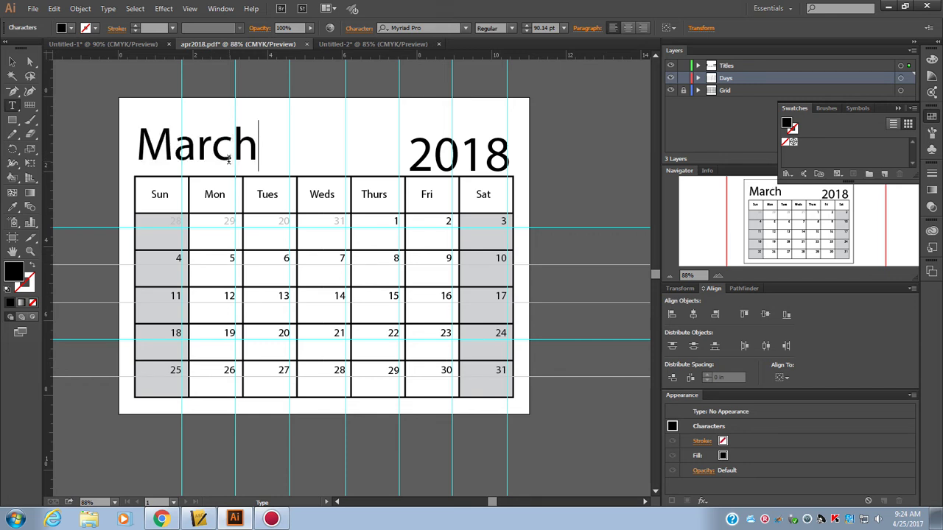
Reposition the March and 2018 titles so they sit on the same line slightly above the grid
{"action": "key", "text": "Escape"}
{"action": "left_click_drag", "start_coordinate": [155, 152], "coordinate": [187, 157]}
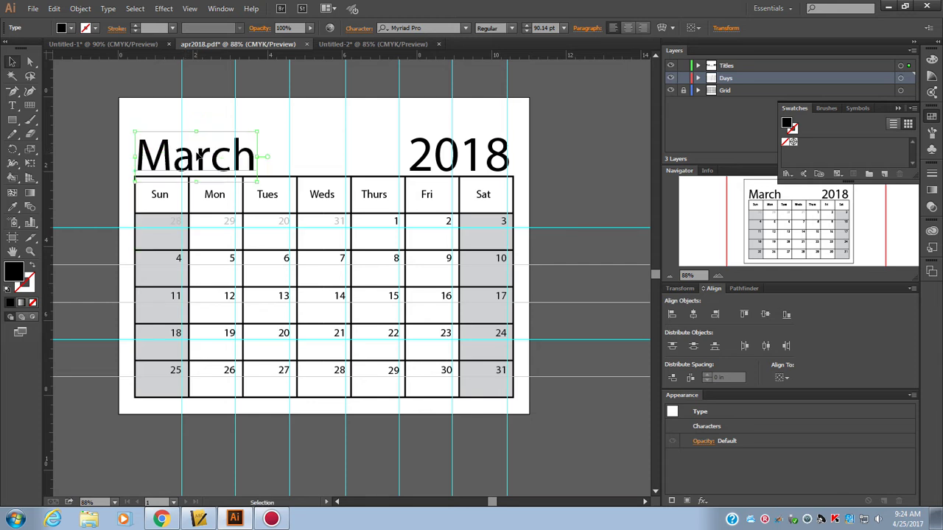
{"action": "key", "text": "ctrl+z"}
{"action": "left_click_drag", "start_coordinate": [463, 159], "coordinate": [464, 145]}
{"action": "left_click", "coordinate": [305, 130]}
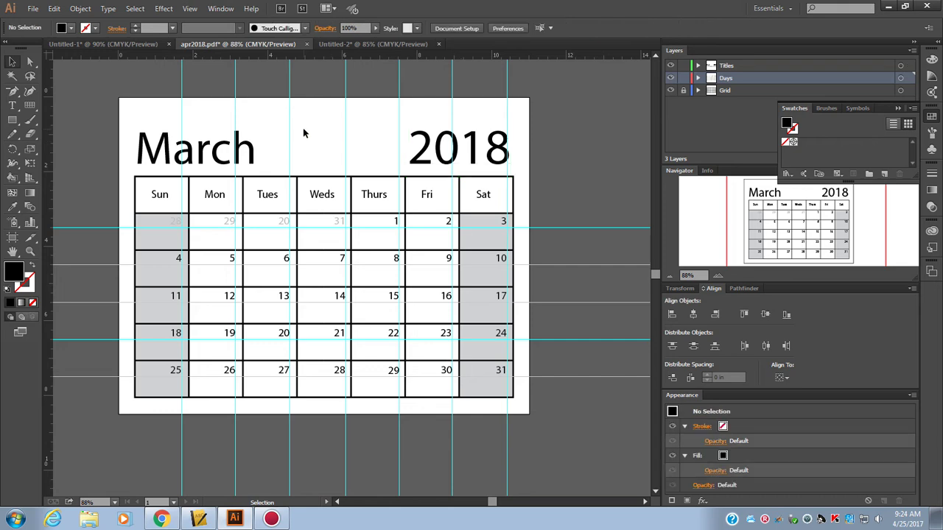
Save the corrected March calendar as a PDF over MAR2018.pdf, replacing the existing file
{"action": "left_click", "coordinate": [33, 9]}
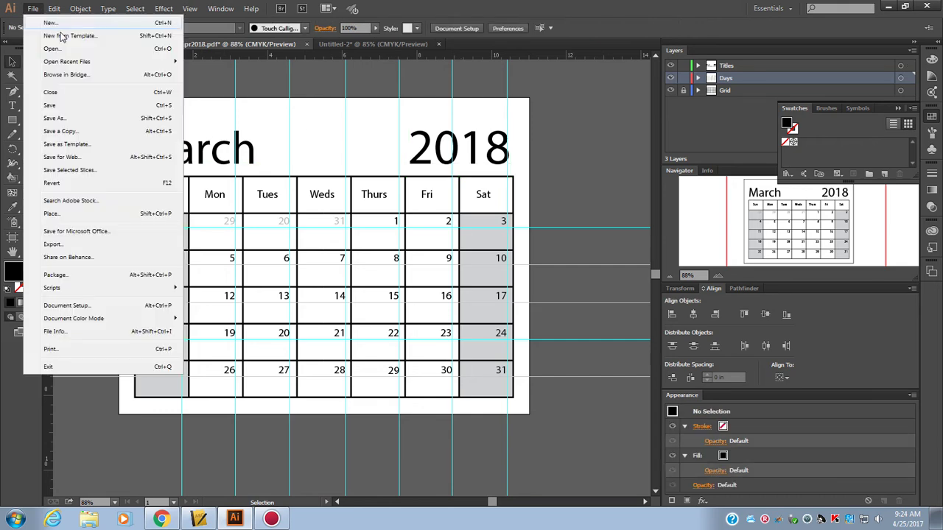
{"action": "left_click", "coordinate": [74, 126]}
{"action": "left_click", "coordinate": [140, 126]}
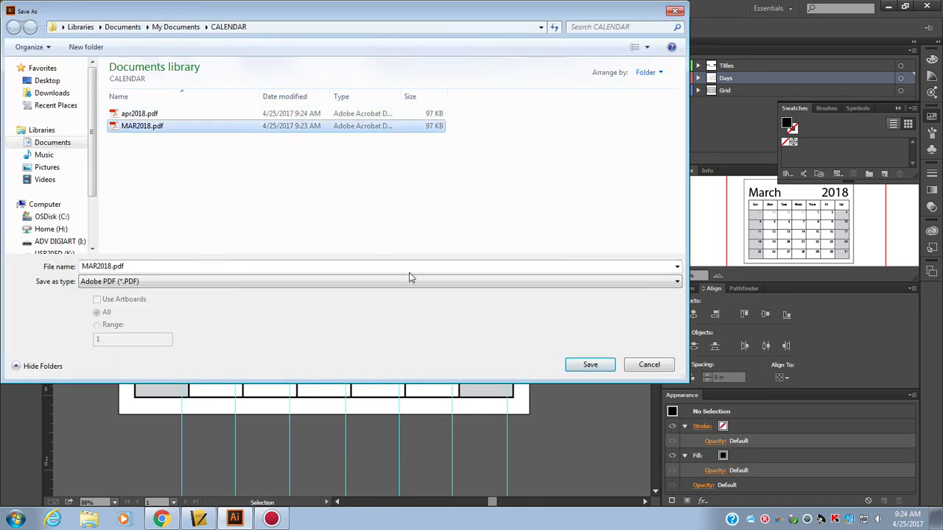
{"action": "left_click", "coordinate": [581, 362]}
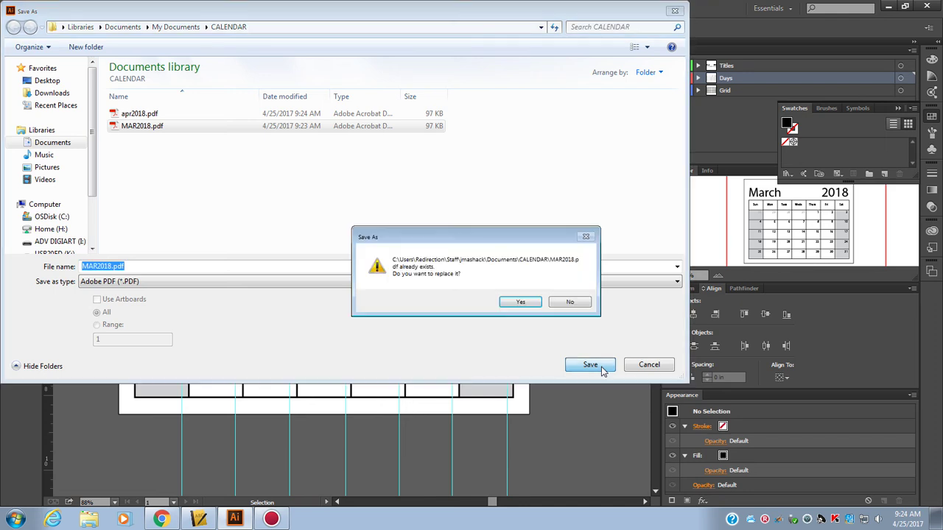
{"action": "left_click", "coordinate": [527, 303]}
{"action": "left_click", "coordinate": [302, 335]}
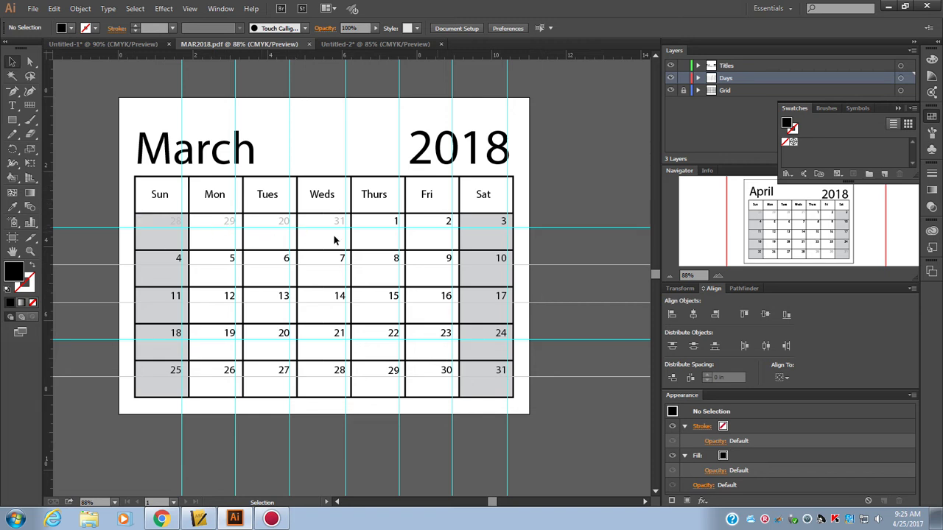
Correct the faded Tuesday date in the first week to 30, save the file and clear the selection
{"action": "double_click", "coordinate": [287, 223]}
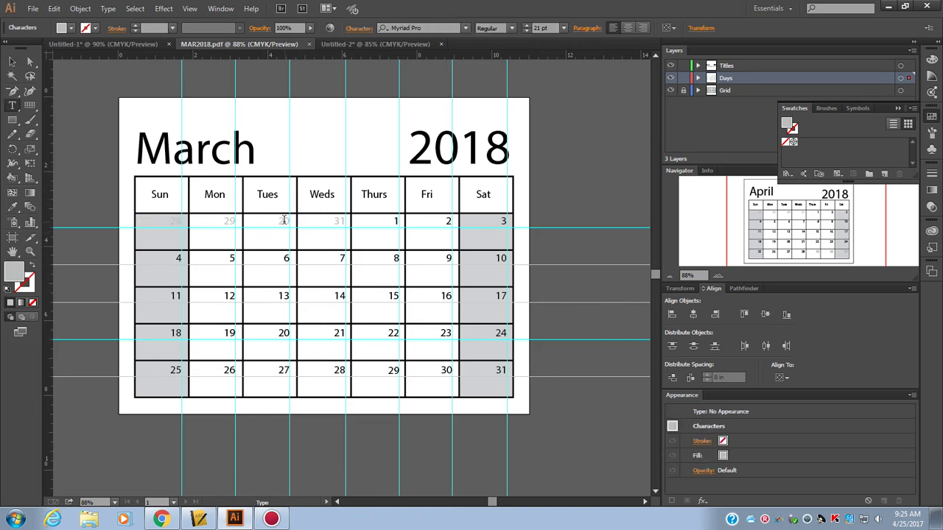
{"action": "left_click_drag", "start_coordinate": [283, 220], "coordinate": [278, 222]}
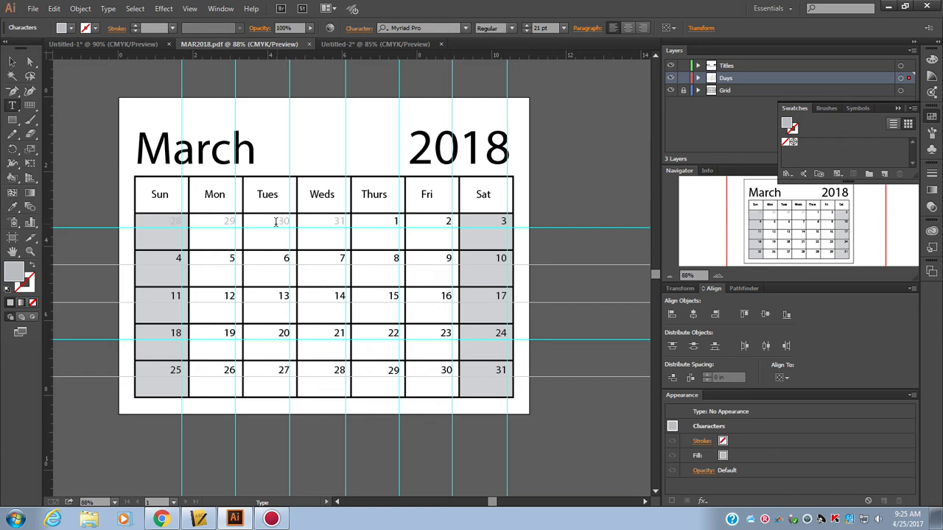
{"action": "key", "text": "BackSpace"}
{"action": "left_click", "coordinate": [12, 62]}
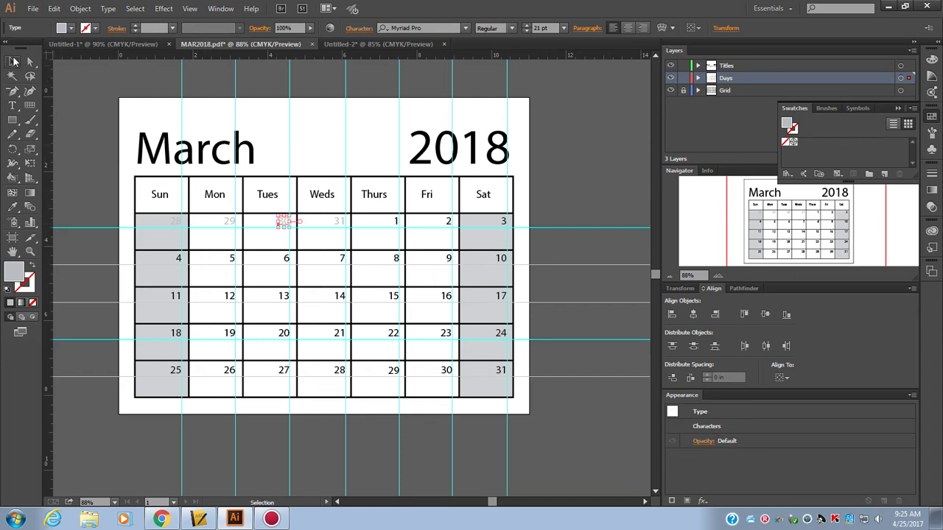
{"action": "key", "text": "ctrl+z"}
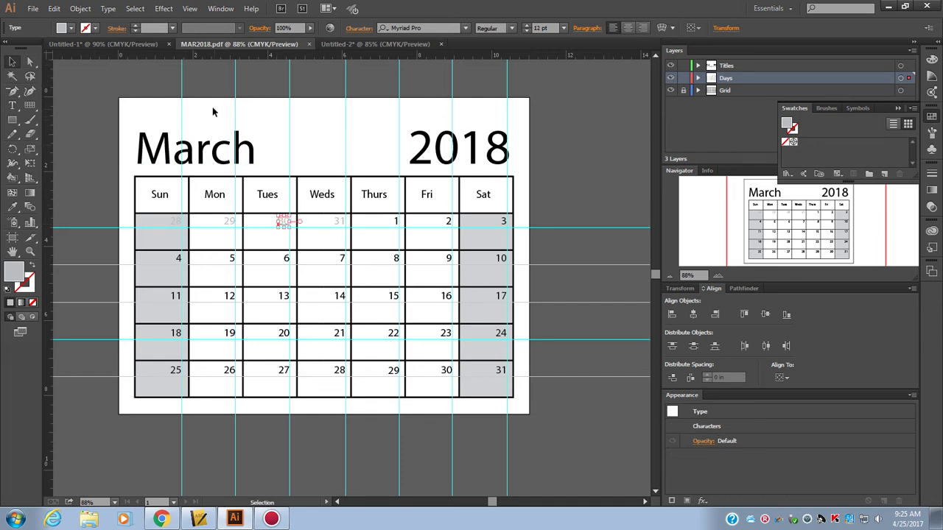
{"action": "key", "text": "ctrl+shift+a"}
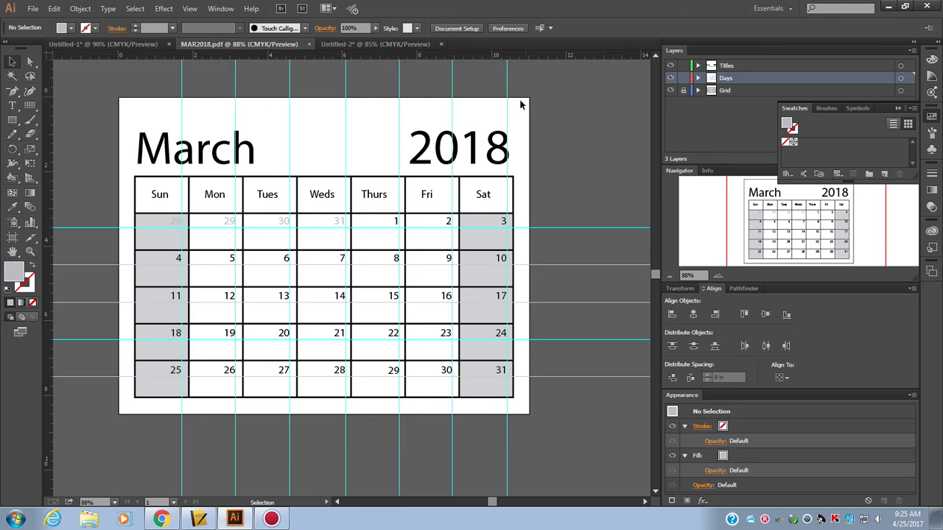
Change the month title to April and deselect it
{"action": "double_click", "coordinate": [190, 151]}
{"action": "type", "text": "A"}
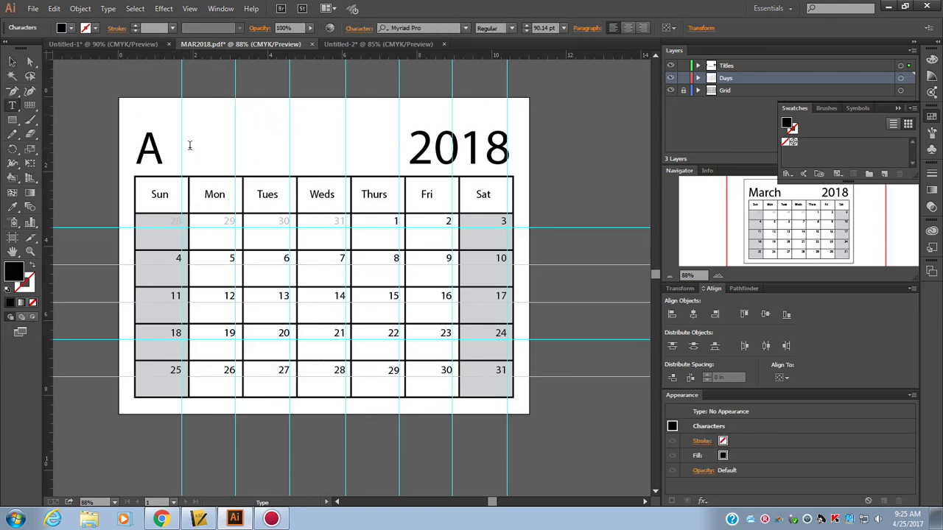
{"action": "type", "text": "pril"}
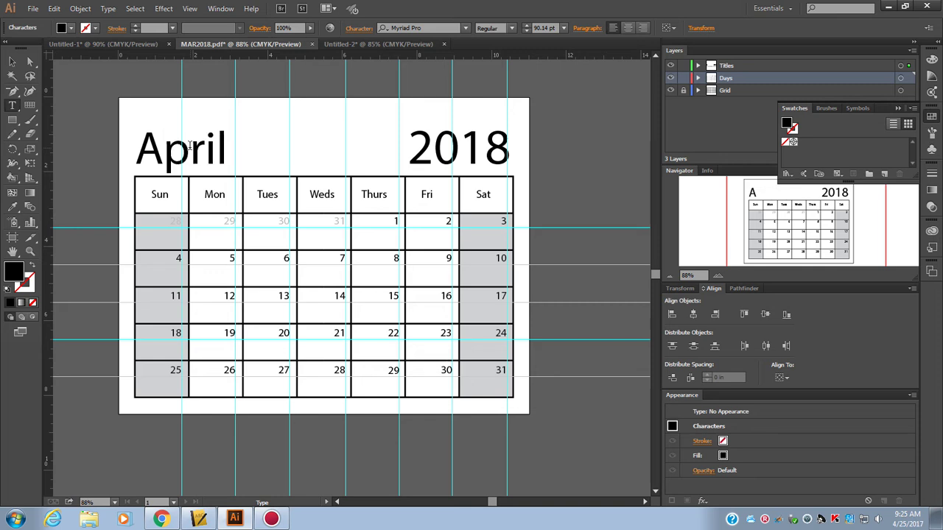
{"action": "left_click", "coordinate": [12, 65]}
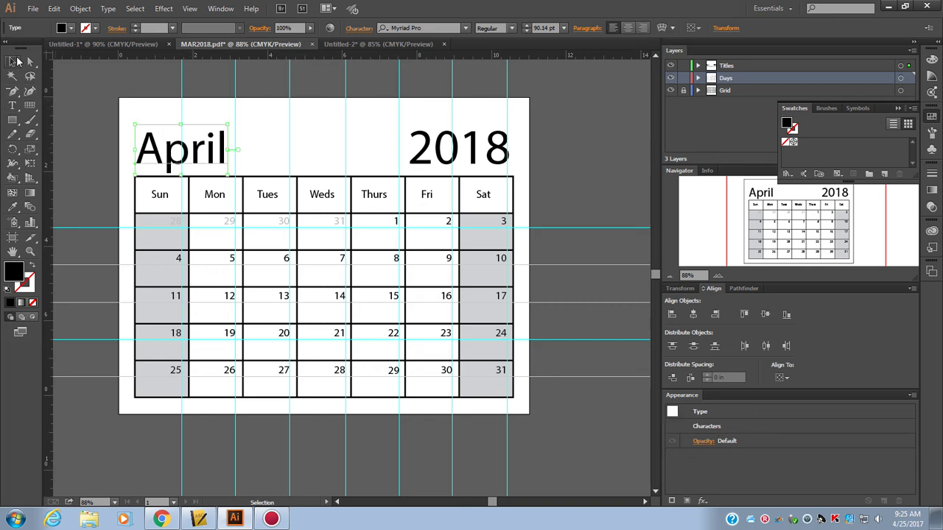
{"action": "left_click", "coordinate": [358, 143]}
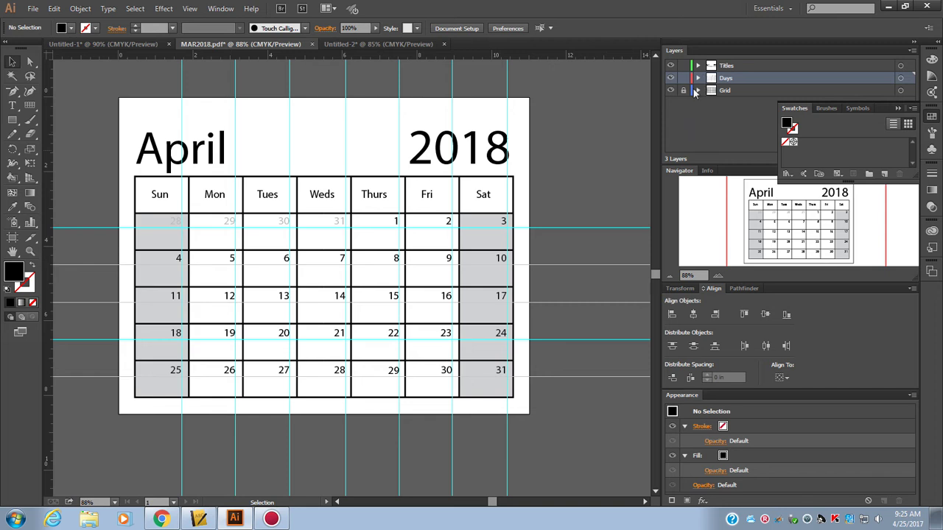
Lock the Titles layer and shift all the day numbers together so that 1 falls under Sunday in the first week
{"action": "left_click_drag", "start_coordinate": [682, 65], "coordinate": [683, 78]}
{"action": "left_click_drag", "start_coordinate": [151, 216], "coordinate": [528, 375]}
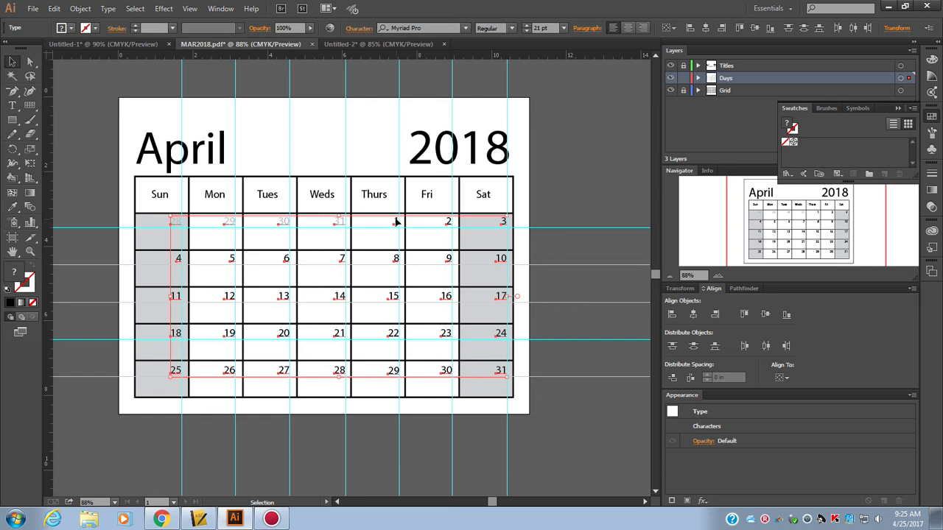
{"action": "left_click_drag", "start_coordinate": [396, 222], "coordinate": [177, 222]}
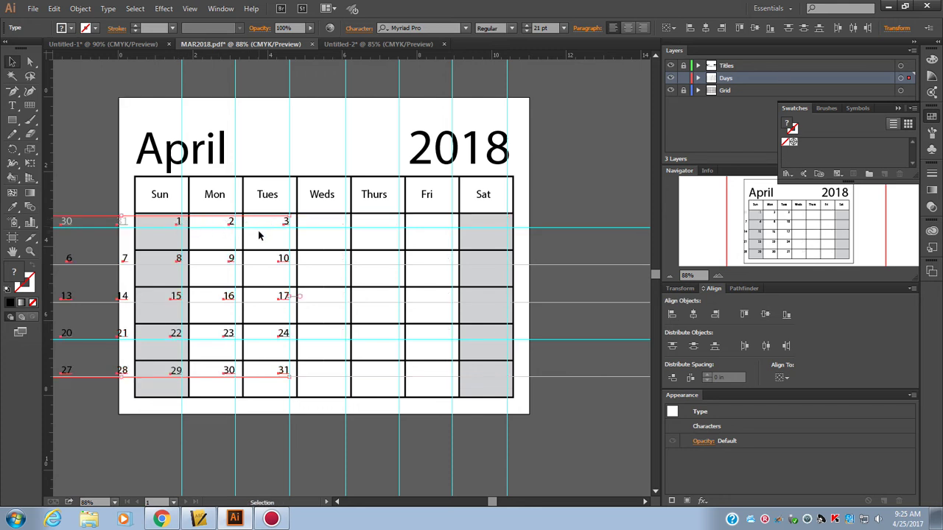
Move the date columns left outside the grid into the empty Weds to Sat columns, one row higher, with 4 under Weds in the first week
{"action": "scroll", "coordinate": [259, 243], "scroll_direction": "down", "scroll_amount": 1}
{"action": "scroll", "coordinate": [260, 243], "scroll_direction": "down", "scroll_amount": 1}
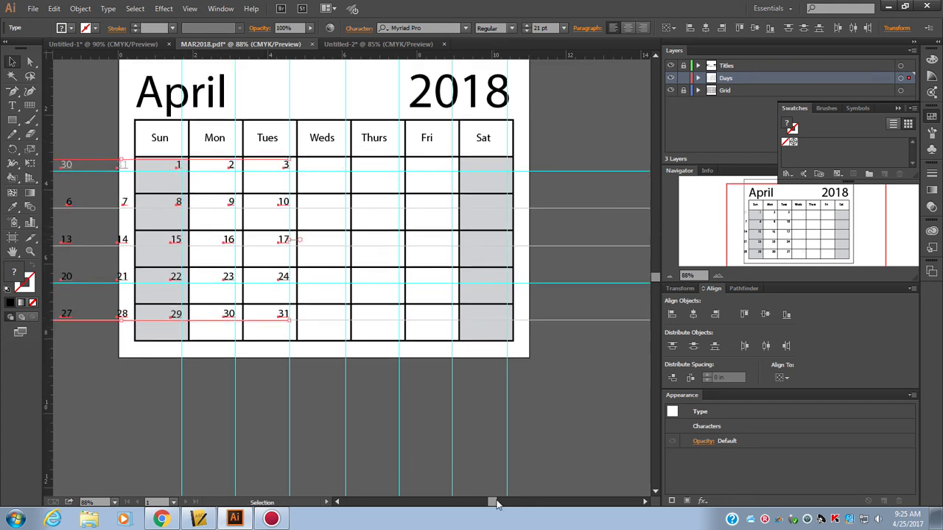
{"action": "left_click", "coordinate": [338, 502]}
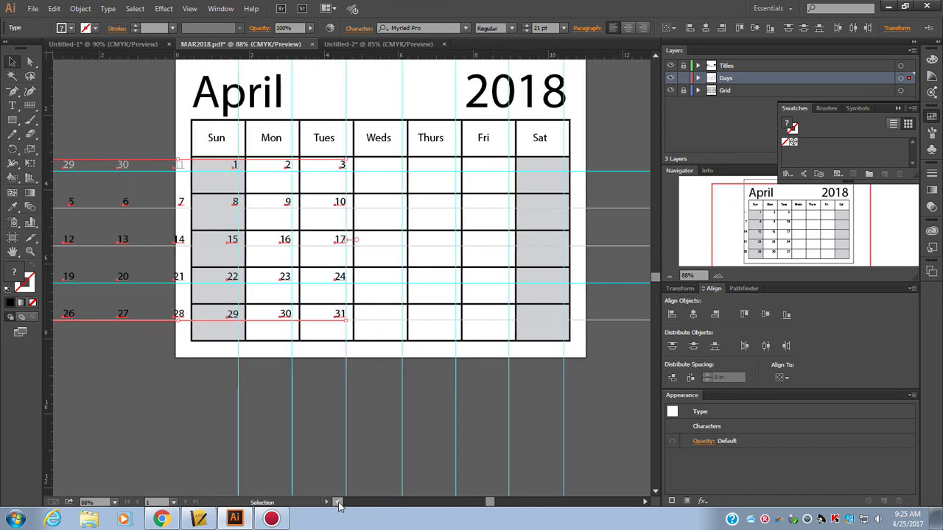
{"action": "left_click_drag", "start_coordinate": [89, 148], "coordinate": [286, 351]}
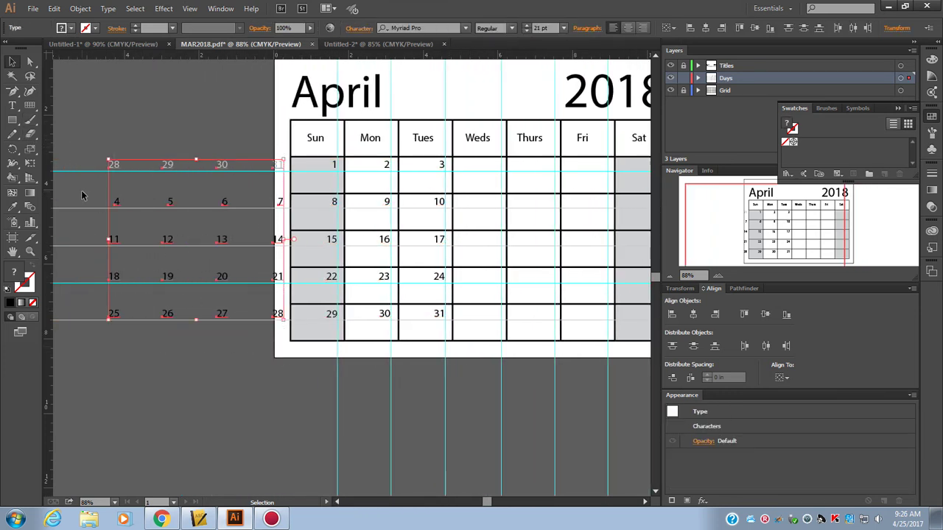
{"action": "left_click_drag", "start_coordinate": [117, 204], "coordinate": [497, 169]}
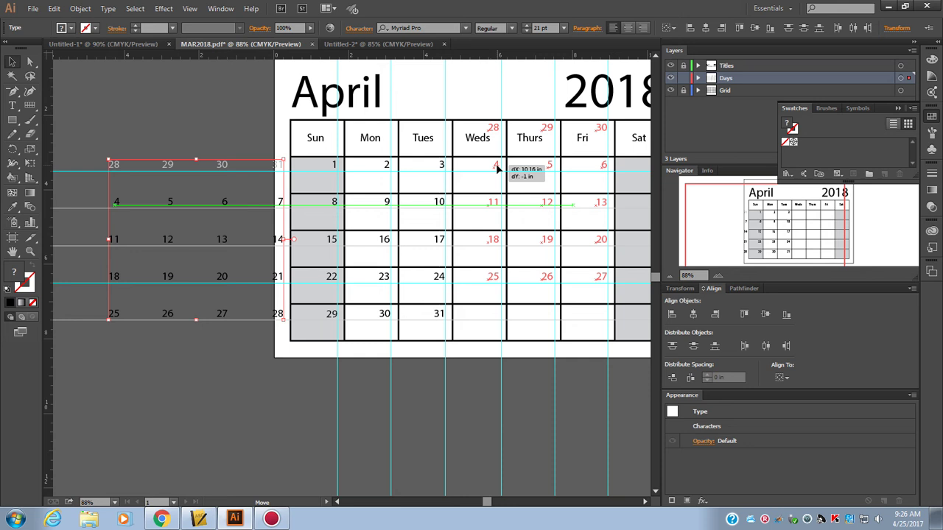
{"action": "left_click_drag", "start_coordinate": [498, 169], "coordinate": [497, 169]}
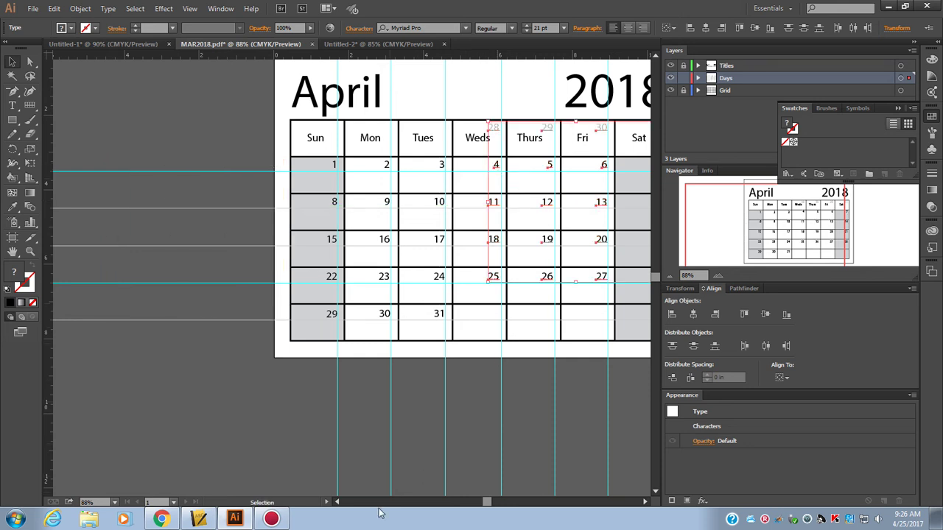
Move the faded dates 28 to 31 from the weekday header row down into the last week's Weds to Sat cells and deselect them
{"action": "left_click", "coordinate": [643, 502]}
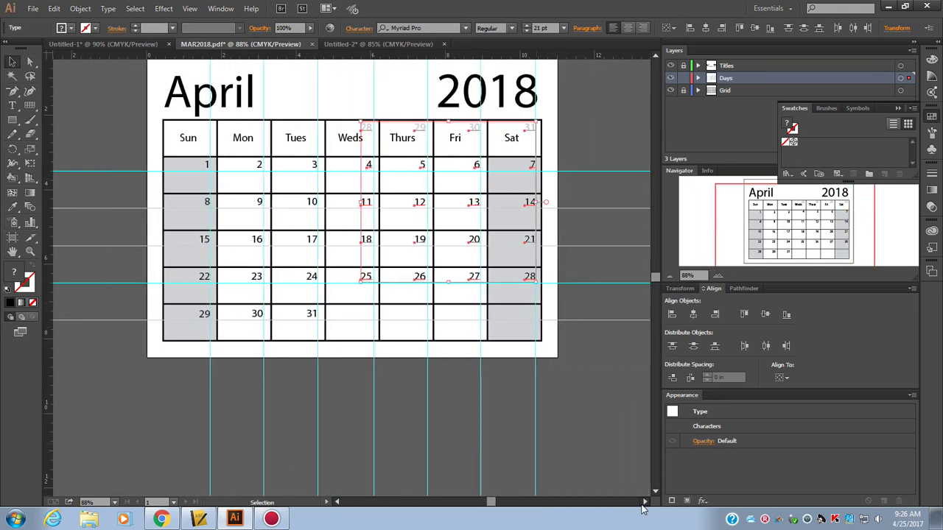
{"action": "left_click", "coordinate": [644, 503]}
{"action": "left_click_drag", "start_coordinate": [315, 107], "coordinate": [532, 139]}
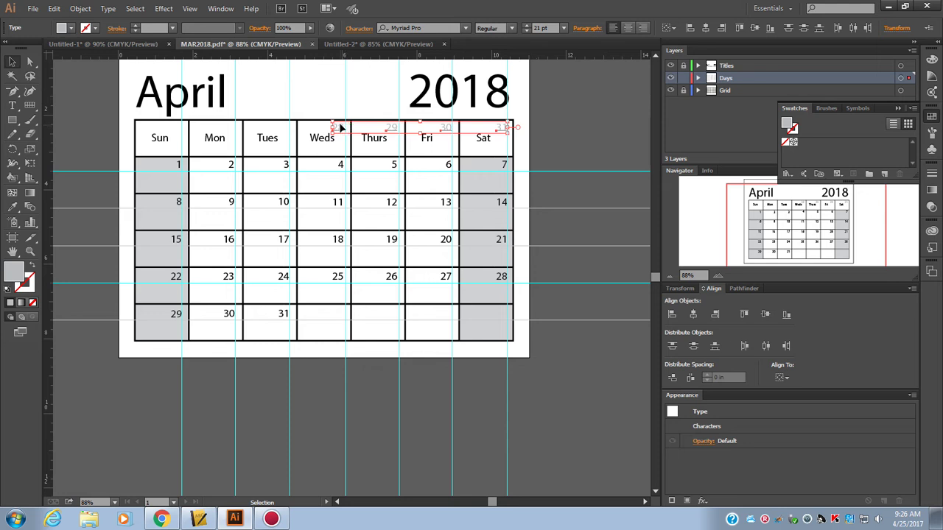
{"action": "left_click_drag", "start_coordinate": [341, 128], "coordinate": [342, 317]}
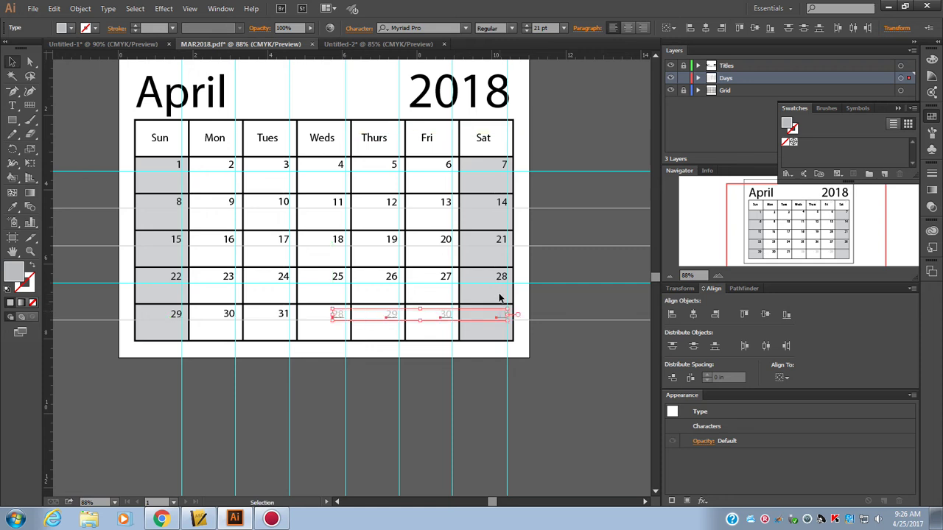
{"action": "left_click", "coordinate": [579, 245]}
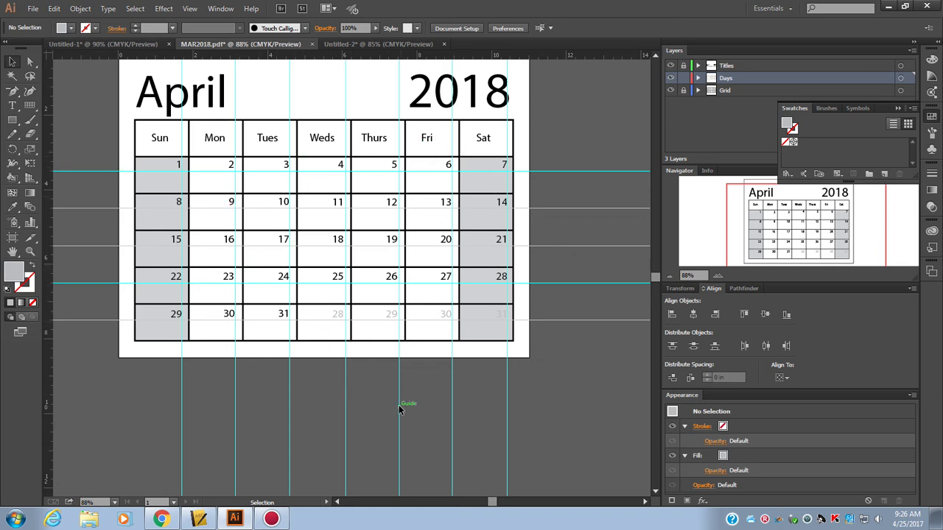
Check in the system clock's calendar which dates fall in the last week of April 2018, then close it
{"action": "mouse_move", "coordinate": [911, 525]}
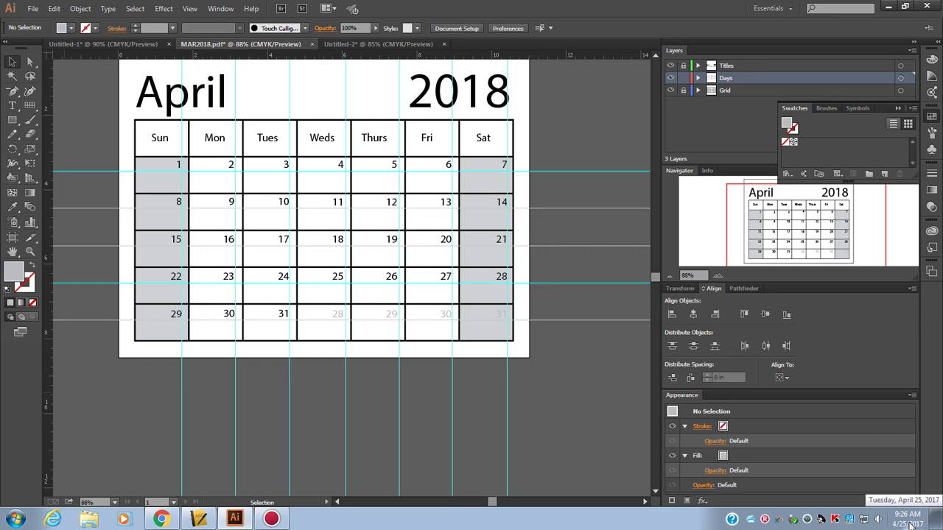
{"action": "left_click", "coordinate": [910, 524]}
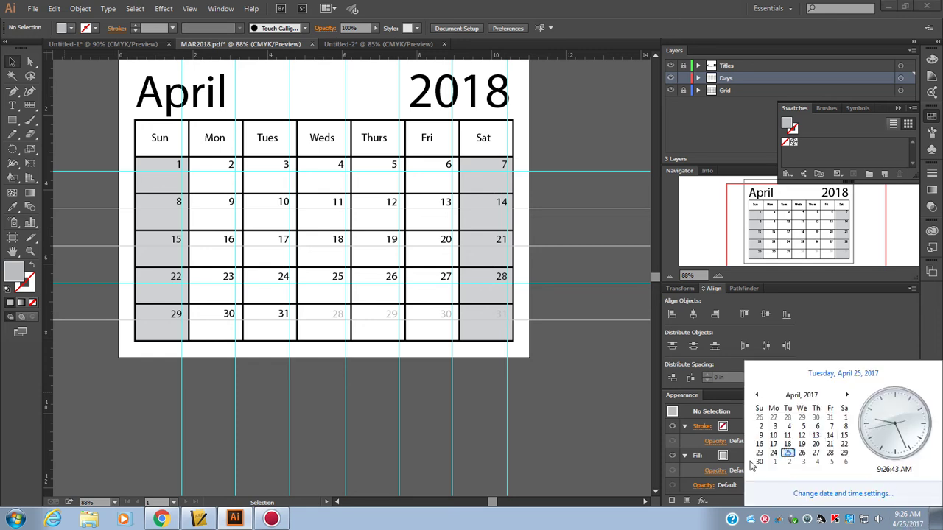
{"action": "left_click", "coordinate": [846, 395]}
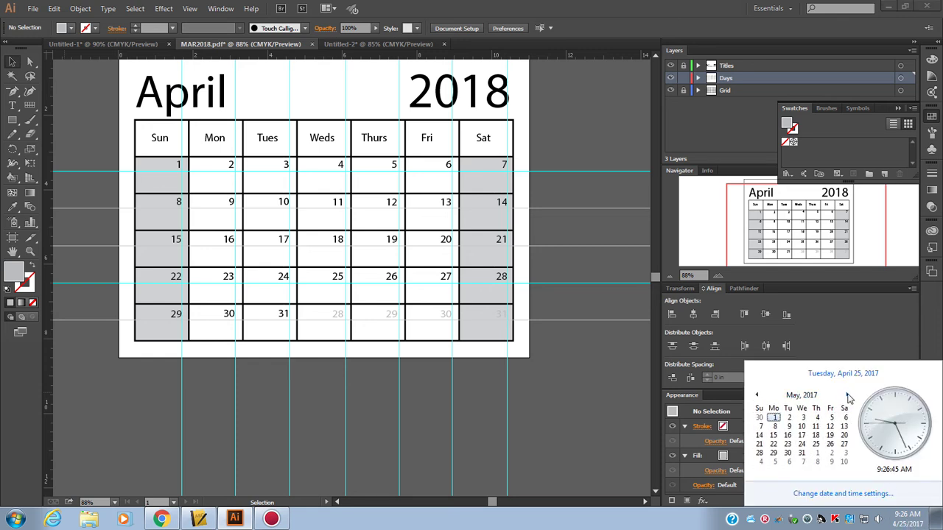
{"action": "left_click", "coordinate": [816, 401]}
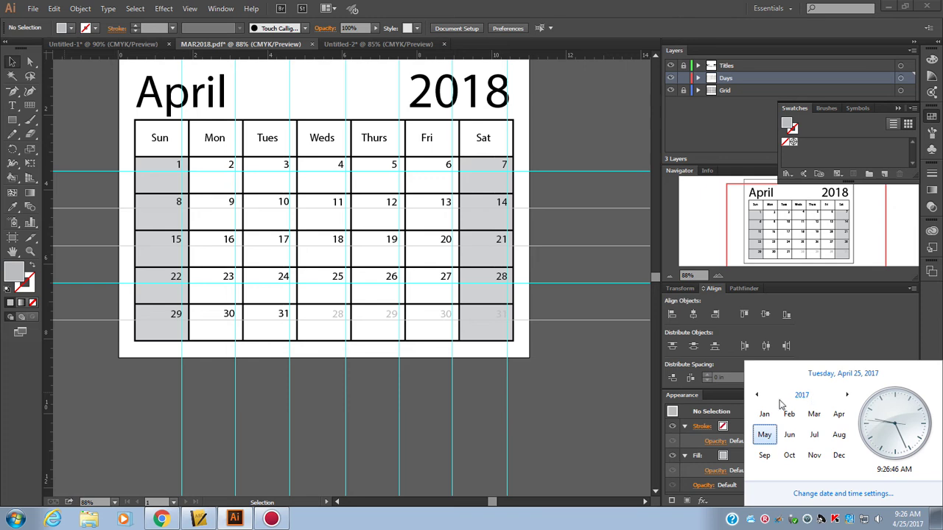
{"action": "left_click", "coordinate": [843, 399]}
{"action": "left_click", "coordinate": [789, 455]}
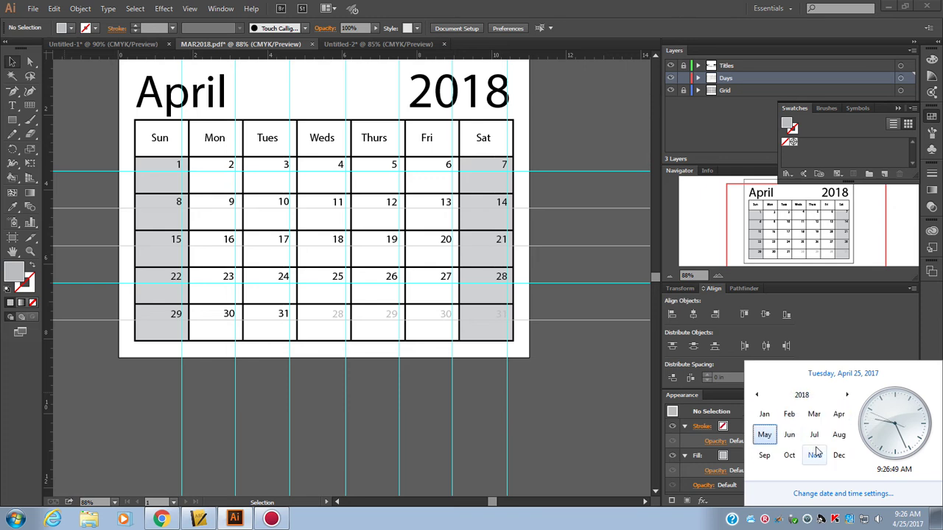
{"action": "left_click", "coordinate": [839, 415]}
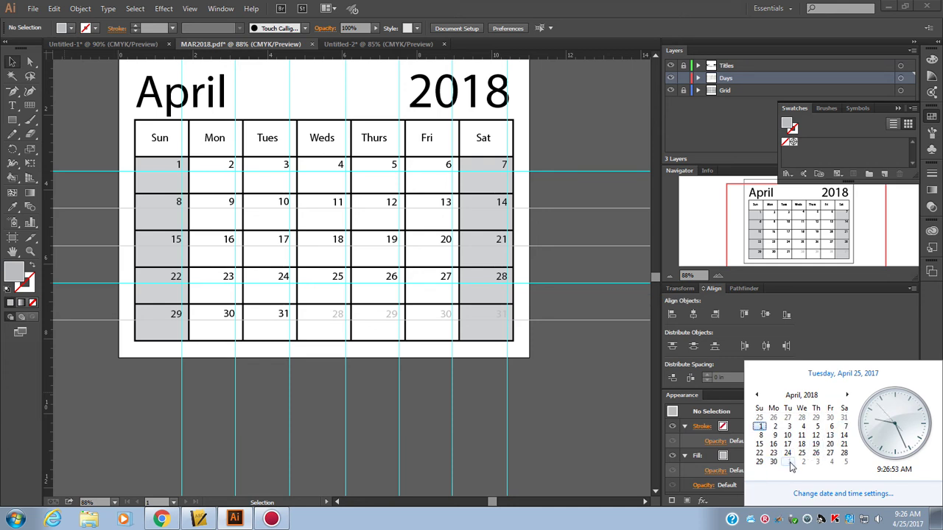
{"action": "left_click", "coordinate": [228, 364]}
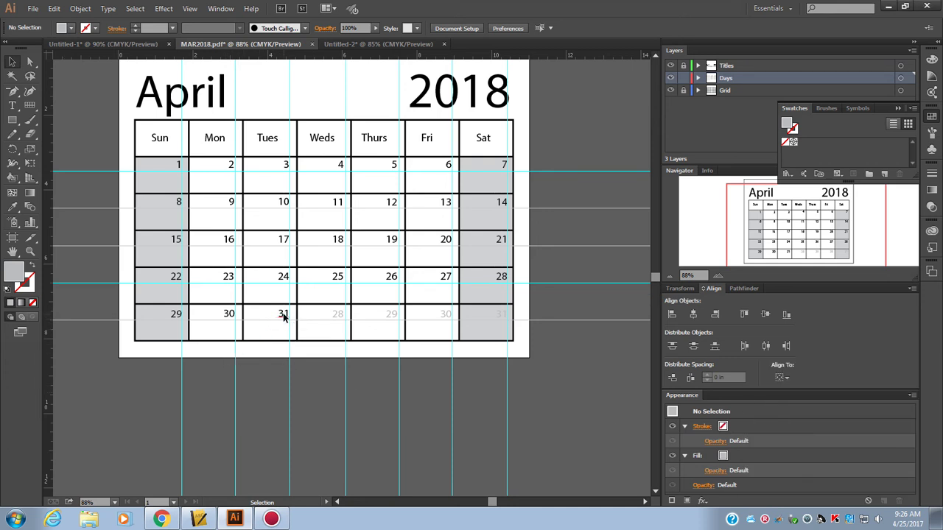
Replace the 31 under Tues in the last week with 1 and nudge it right to line up with the column
{"action": "double_click", "coordinate": [283, 315]}
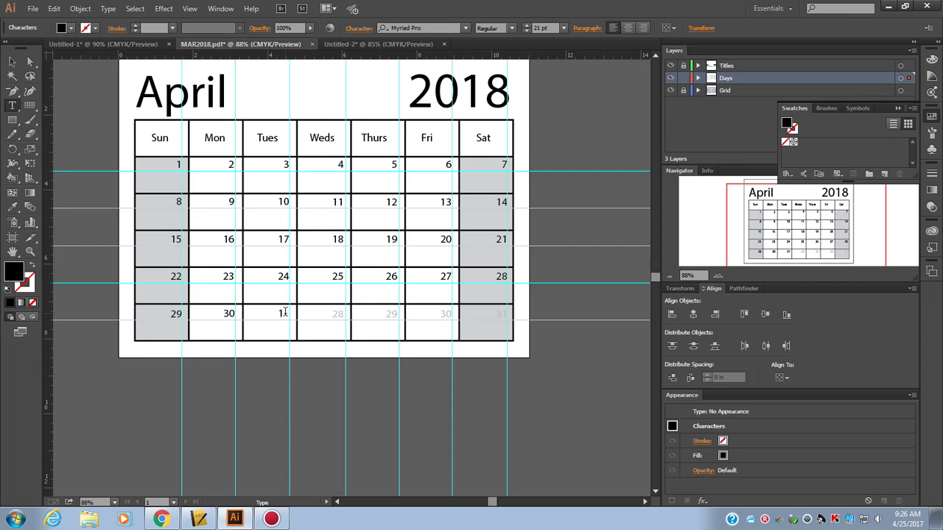
{"action": "type", "text": "1"}
{"action": "left_click", "coordinate": [12, 62]}
{"action": "key", "text": "Right"}
{"action": "key", "text": "Right"}
{"action": "key", "text": "Right"}
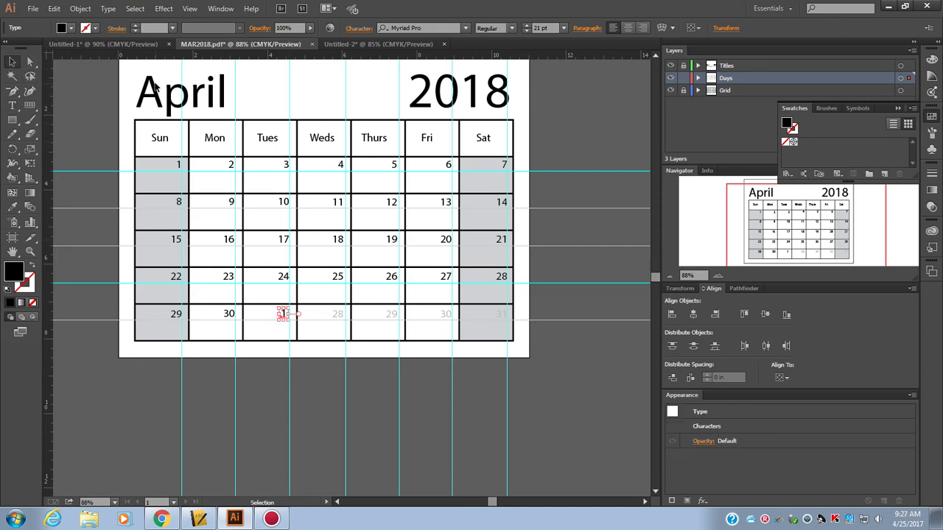
{"action": "key", "text": "Right"}
Select the faded dates 28 to 31 under Weds to Sat in the last week and change their fill to black
{"action": "left_click", "coordinate": [335, 317]}
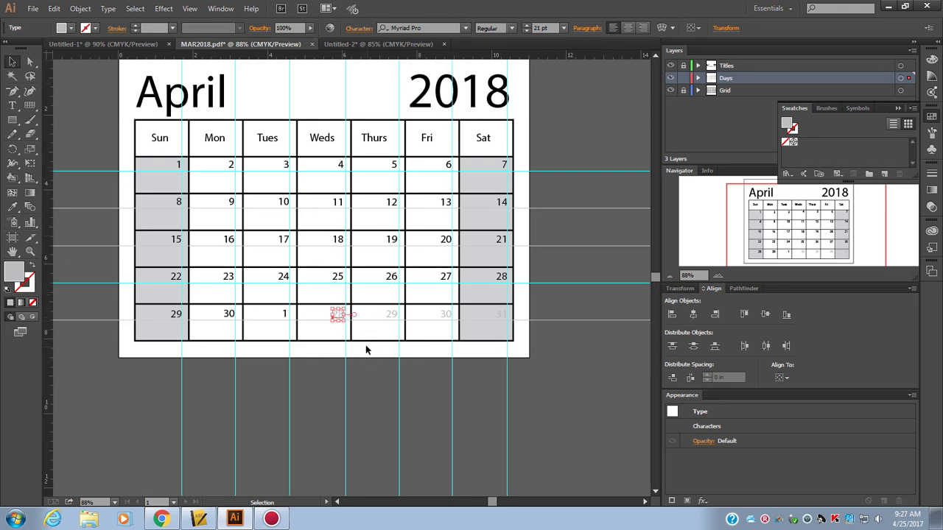
{"action": "left_click", "coordinate": [338, 323]}
{"action": "left_click", "coordinate": [335, 317]}
{"action": "left_click_drag", "start_coordinate": [318, 313], "coordinate": [530, 323]}
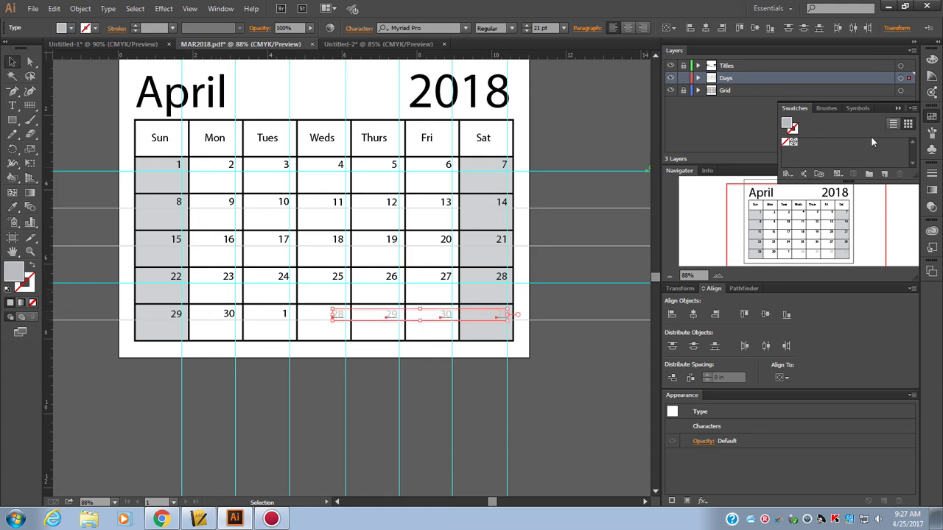
{"action": "left_click", "coordinate": [933, 115]}
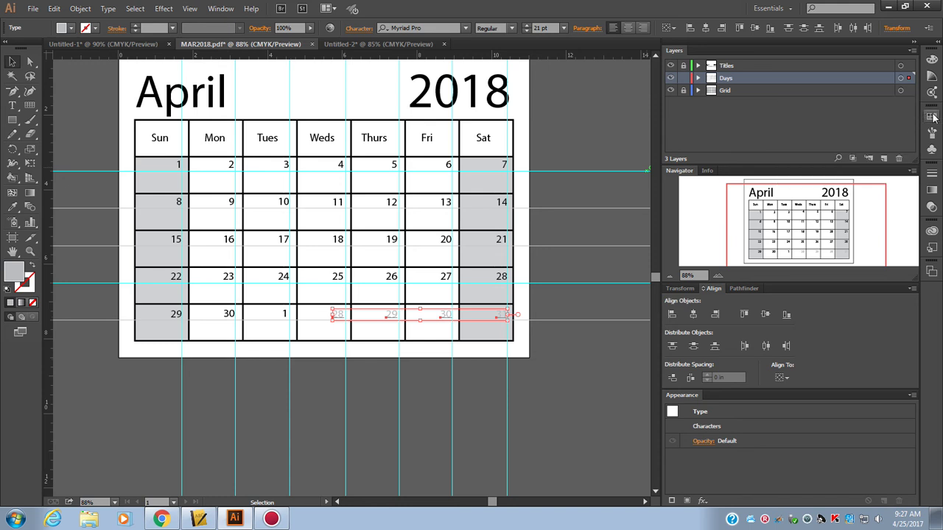
{"action": "left_click", "coordinate": [932, 116]}
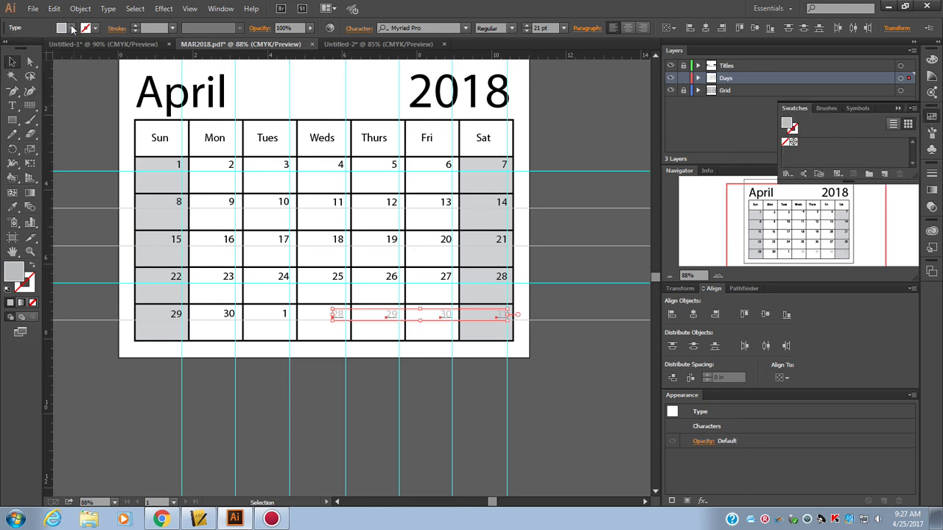
{"action": "double_click", "coordinate": [15, 273]}
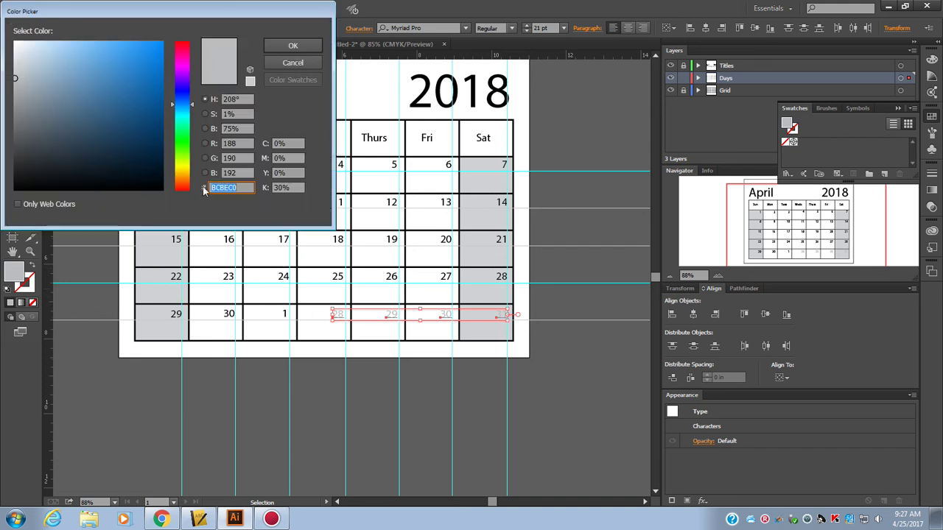
{"action": "left_click", "coordinate": [155, 189]}
{"action": "left_click", "coordinate": [293, 46]}
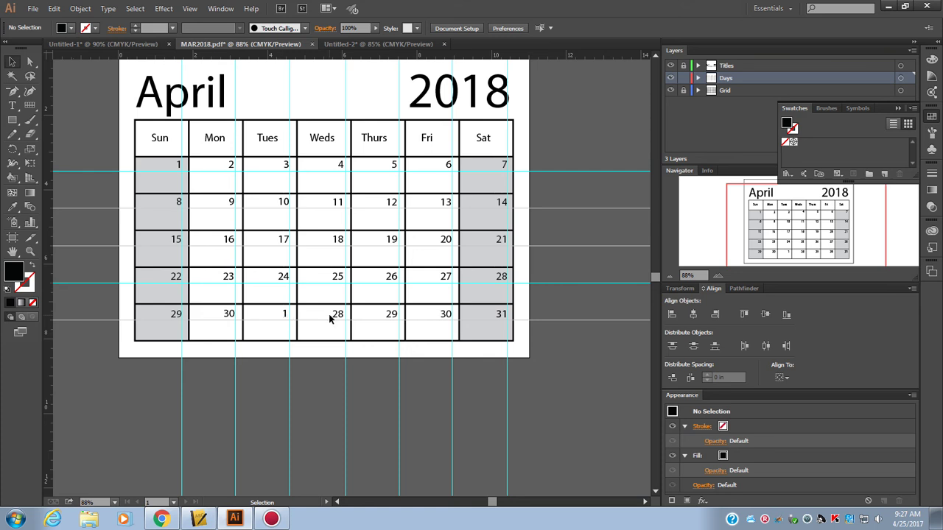
Replace the last week's Weds to Sat dates with 2, 3, 4 and 5
{"action": "double_click", "coordinate": [337, 316]}
{"action": "double_click", "coordinate": [342, 310]}
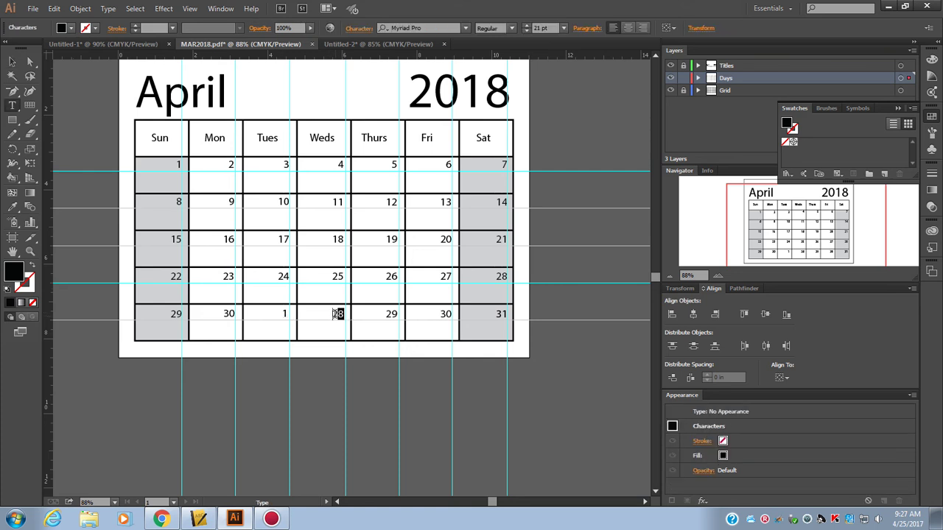
{"action": "type", "text": "2"}
{"action": "double_click", "coordinate": [392, 314]}
{"action": "type", "text": "3"}
{"action": "double_click", "coordinate": [447, 314]}
{"action": "type", "text": "4"}
{"action": "double_click", "coordinate": [504, 313]}
{"action": "type", "text": "5"}
{"action": "key", "text": "Escape"}
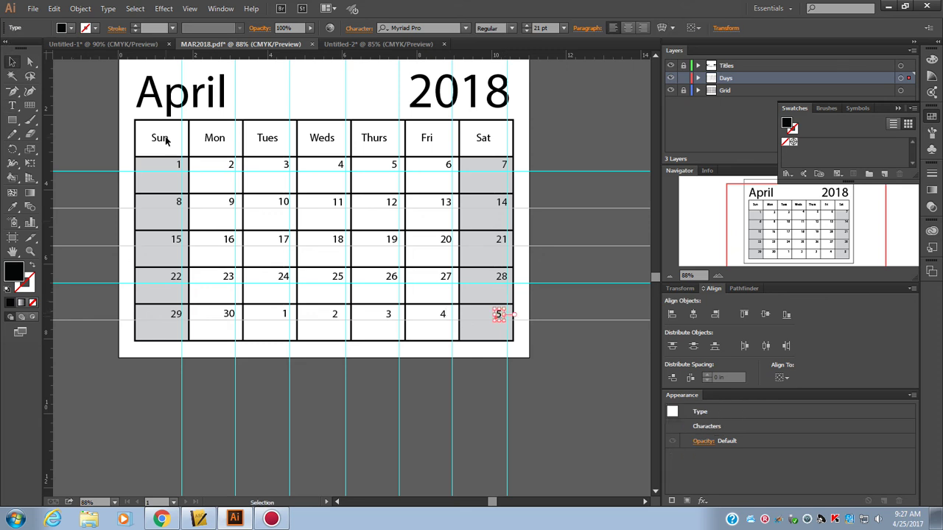
Fade the dates 1 to 5 in the last week to 33% opacity and clear the selection
{"action": "left_click_drag", "start_coordinate": [361, 326], "coordinate": [515, 333]}
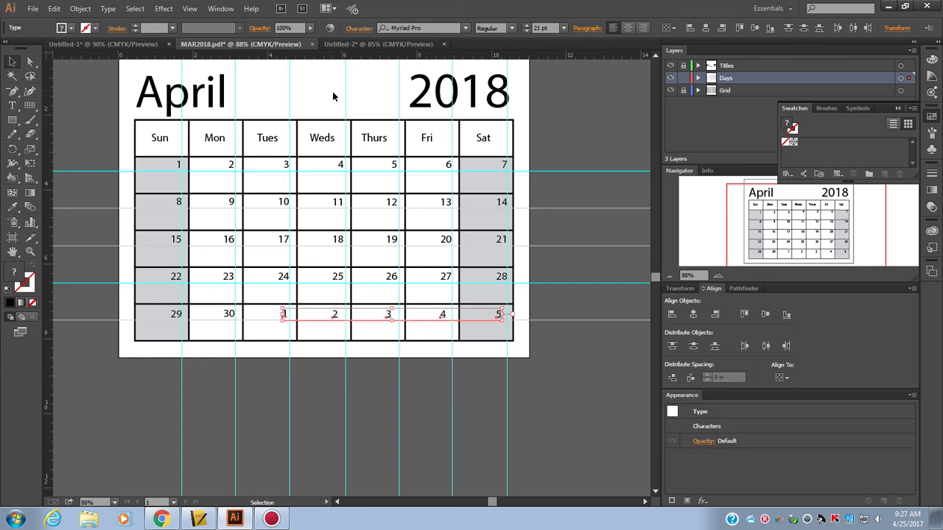
{"action": "left_click", "coordinate": [311, 30]}
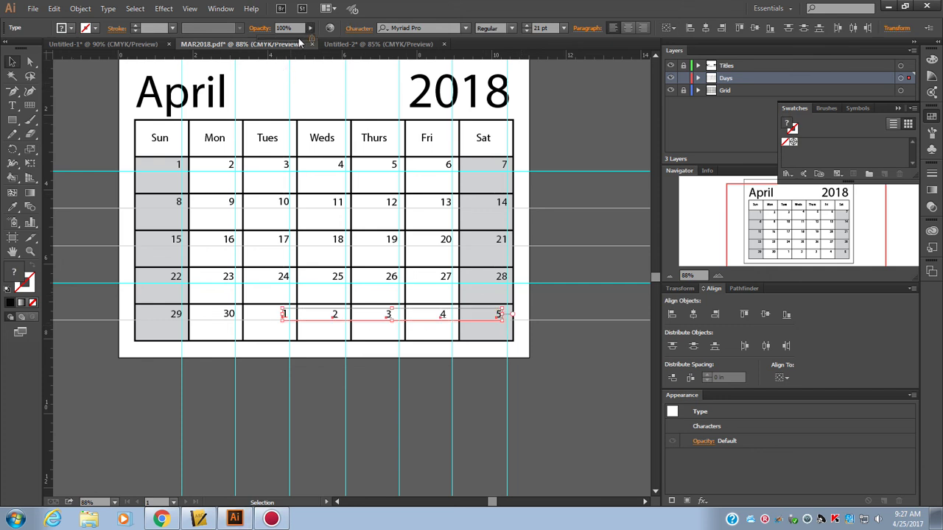
{"action": "left_click_drag", "start_coordinate": [299, 39], "coordinate": [286, 42]}
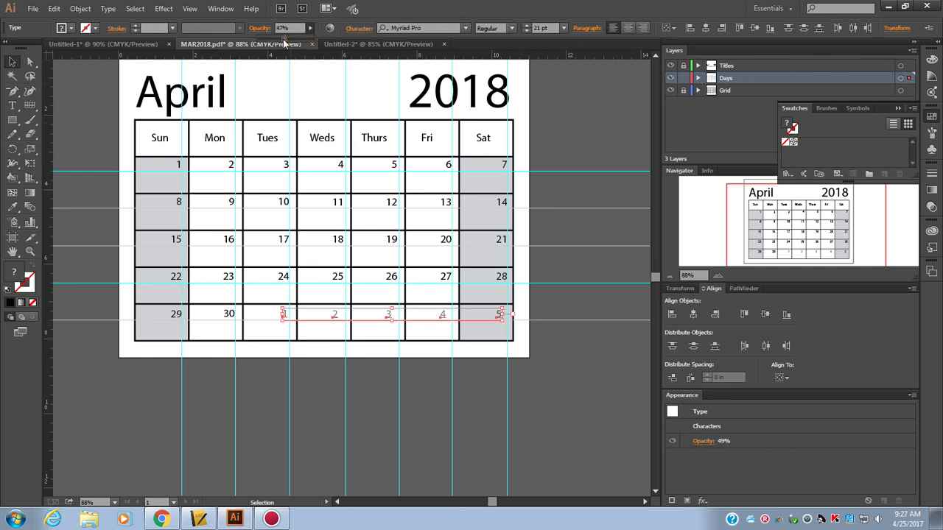
{"action": "left_click", "coordinate": [576, 260]}
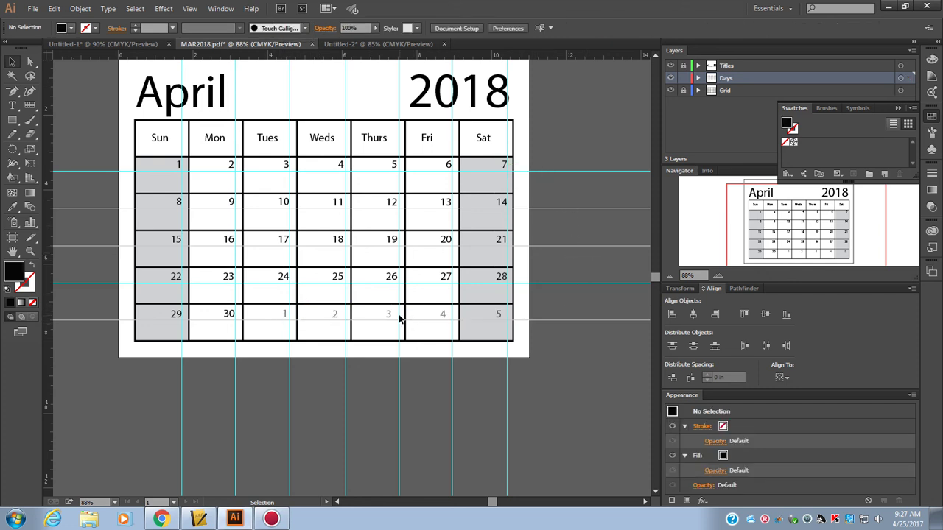
{"action": "left_click_drag", "start_coordinate": [277, 313], "coordinate": [511, 333]}
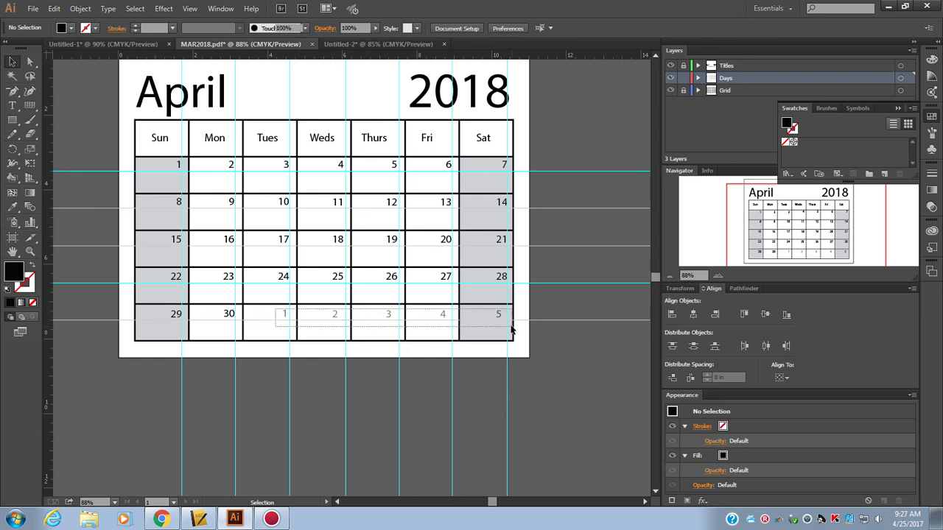
{"action": "left_click", "coordinate": [308, 31]}
{"action": "left_click_drag", "start_coordinate": [299, 39], "coordinate": [280, 44]}
{"action": "left_click", "coordinate": [573, 193]}
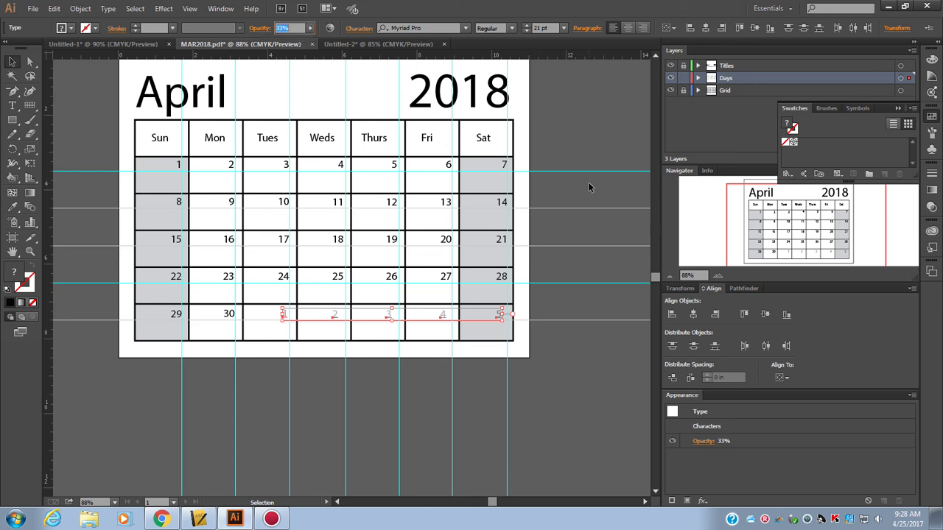
{"action": "left_click", "coordinate": [589, 186]}
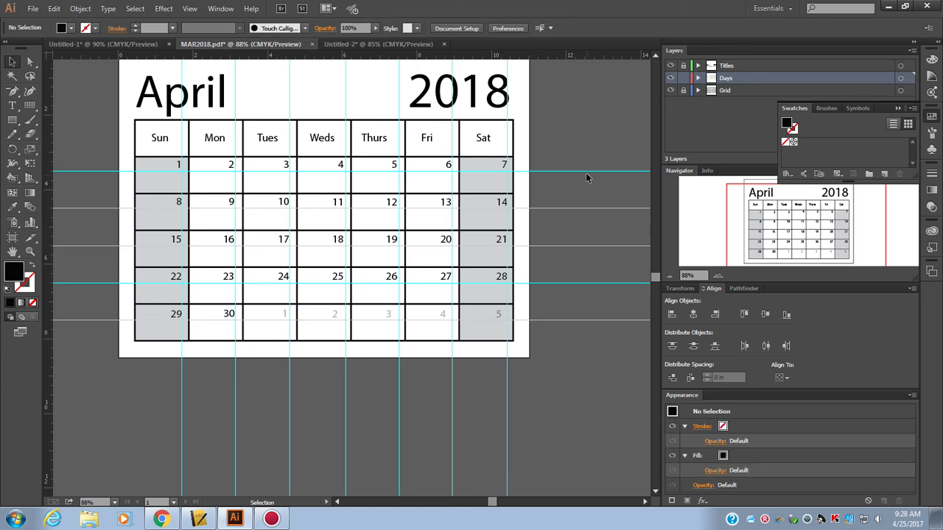
Nudge the faded 5 and 4 in the last week right to line up with the dates above them
{"action": "left_click", "coordinate": [498, 315]}
{"action": "key", "text": "Right"}
{"action": "key", "text": "Right"}
{"action": "key", "text": "Right"}
{"action": "key", "text": "Right"}
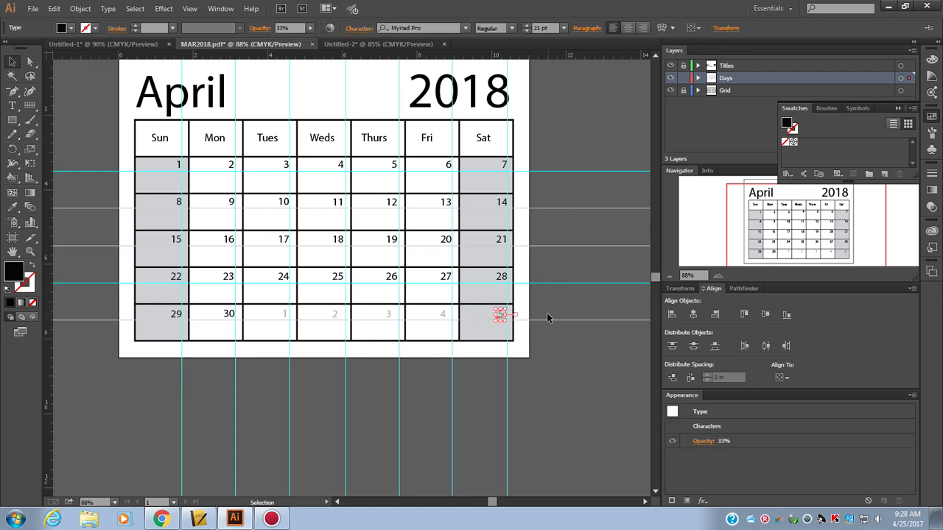
{"action": "left_click", "coordinate": [443, 314]}
{"action": "key", "text": "Right"}
{"action": "key", "text": "Right"}
{"action": "key", "text": "Right"}
{"action": "key", "text": "Right"}
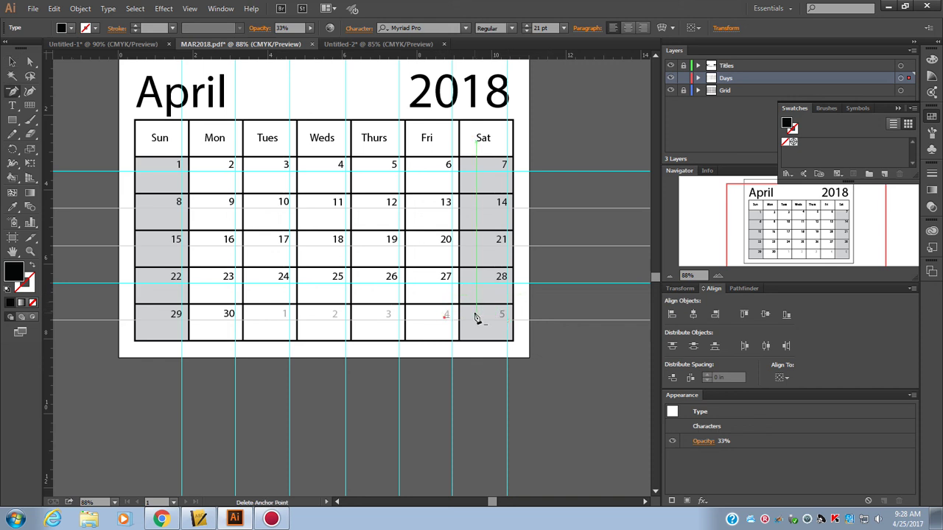
{"action": "left_click", "coordinate": [15, 67]}
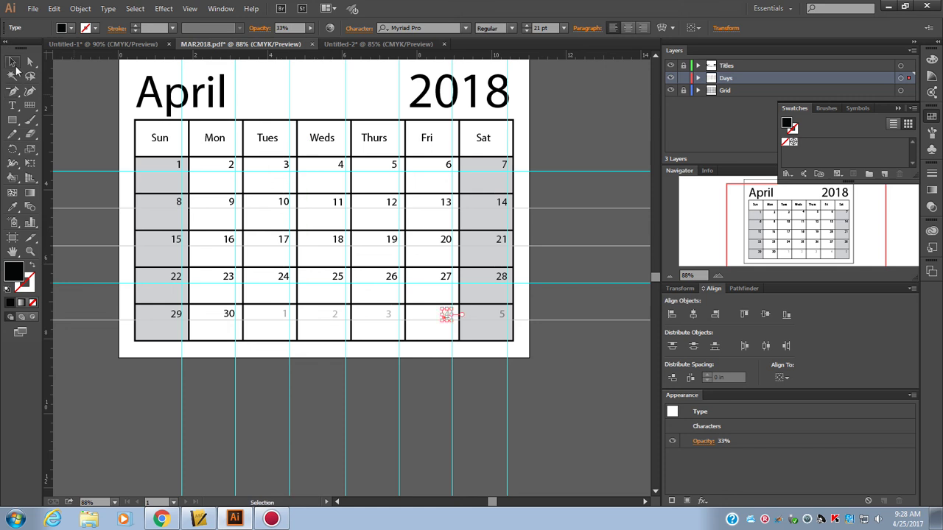
Nudge the faded 3 and 2 in the last week right to line up with their columns and deselect
{"action": "left_click", "coordinate": [388, 316]}
{"action": "key", "text": "Right"}
{"action": "key", "text": "Right"}
{"action": "key", "text": "Right"}
{"action": "key", "text": "Right"}
{"action": "key", "text": "Right"}
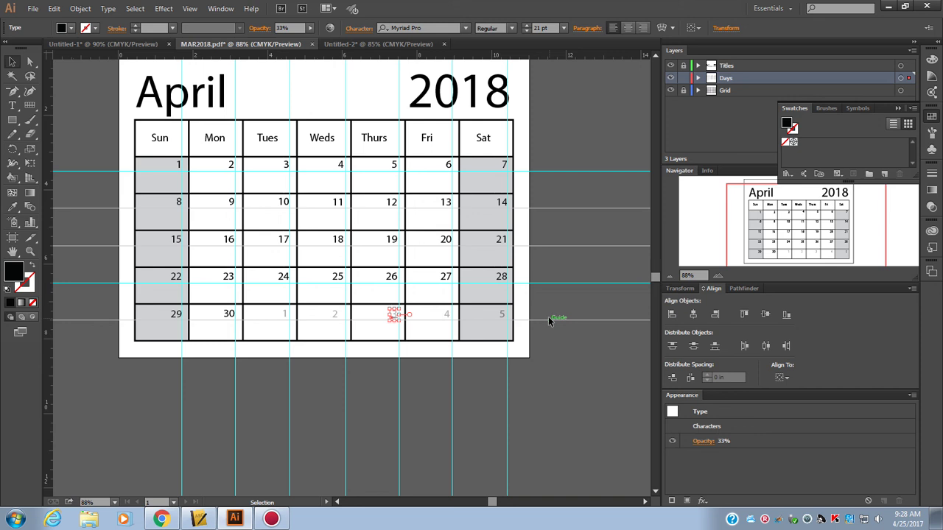
{"action": "left_click", "coordinate": [335, 316]}
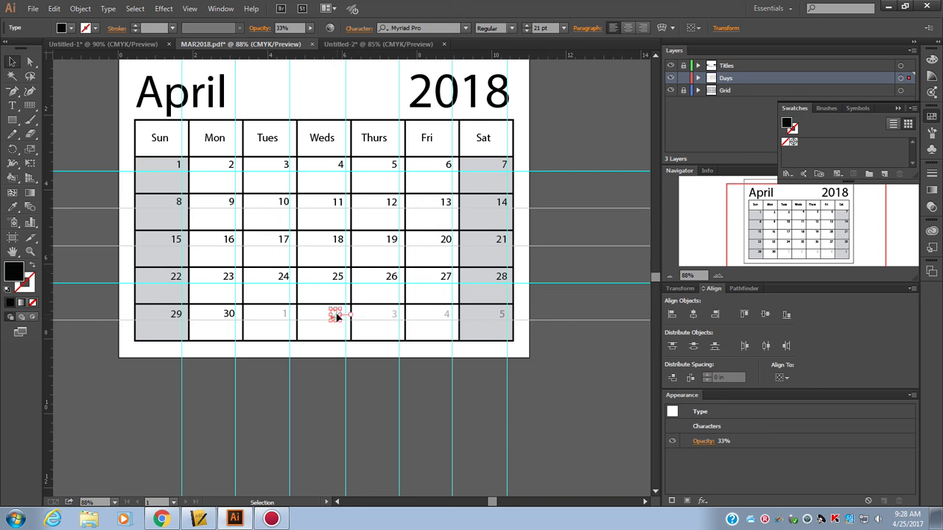
{"action": "key", "text": "Right"}
{"action": "key", "text": "Right"}
{"action": "key", "text": "Right"}
{"action": "key", "text": "Right"}
{"action": "key", "text": "Right"}
{"action": "left_click", "coordinate": [87, 87]}
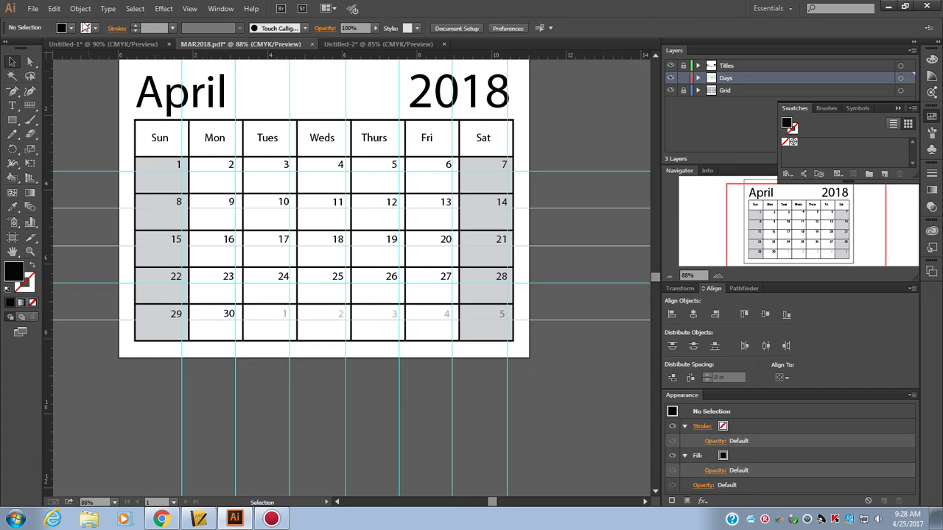
Save the April calendar as the PDF apr2018.pdf in the CALENDAR folder, replacing the existing file and keeping the Illustrator Default preset
{"action": "left_click", "coordinate": [33, 8]}
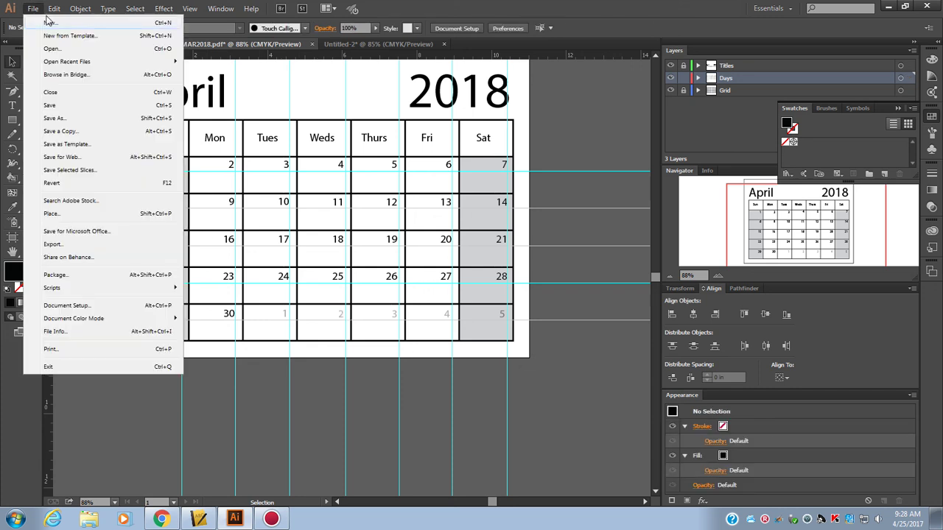
{"action": "left_click", "coordinate": [66, 118]}
{"action": "left_click", "coordinate": [129, 116]}
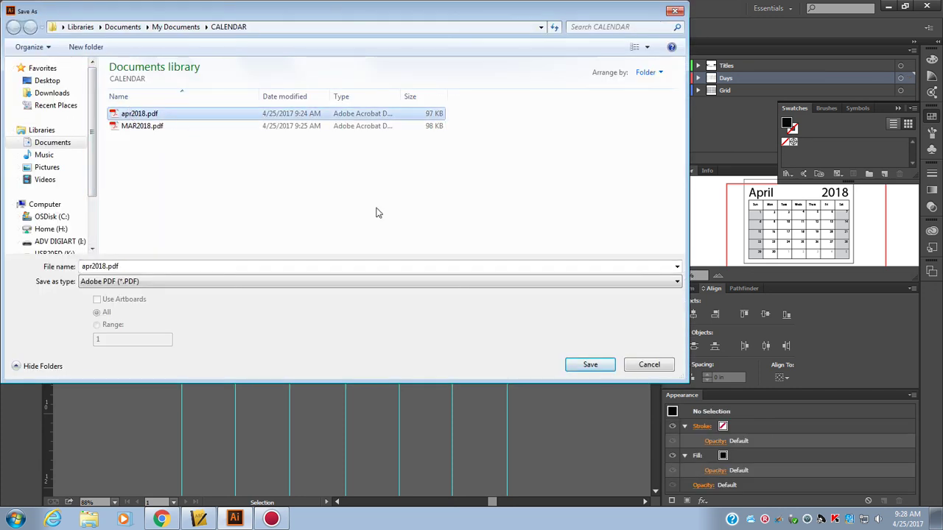
{"action": "left_click", "coordinate": [581, 363]}
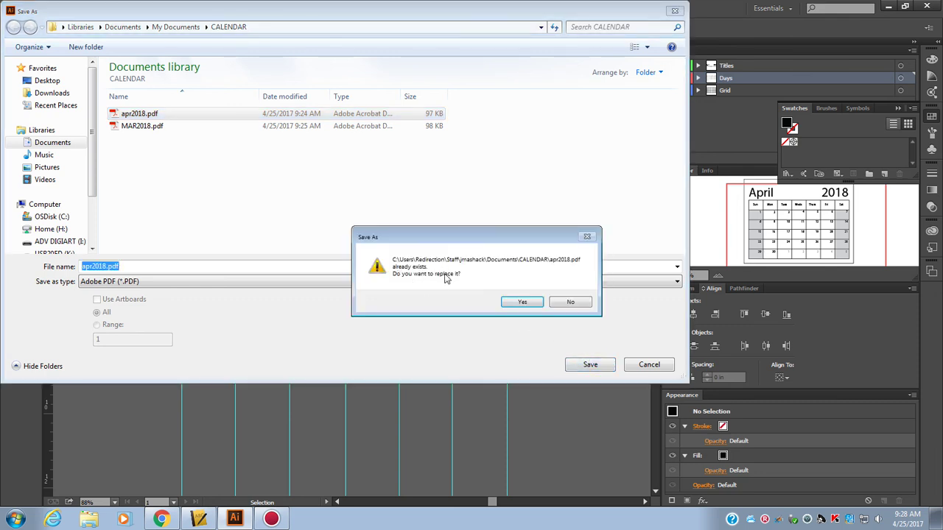
{"action": "left_click", "coordinate": [523, 303]}
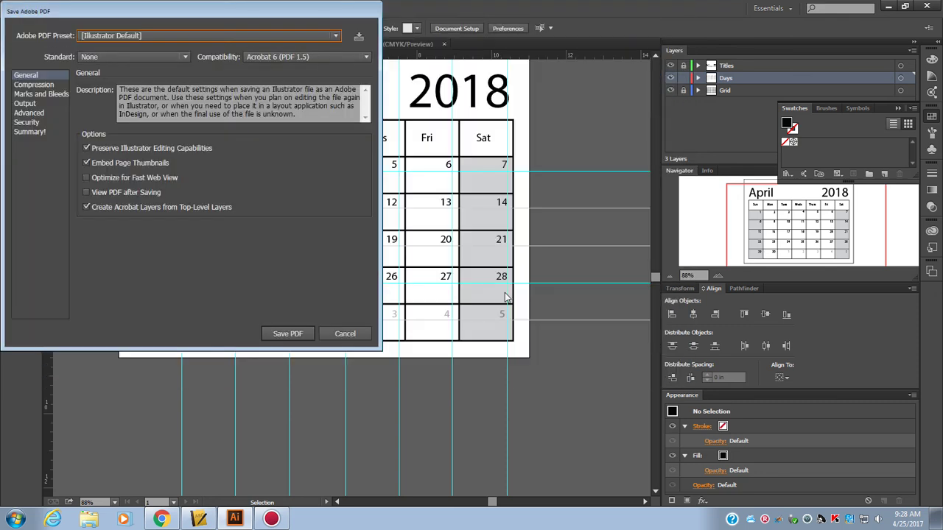
{"action": "left_click", "coordinate": [304, 335]}
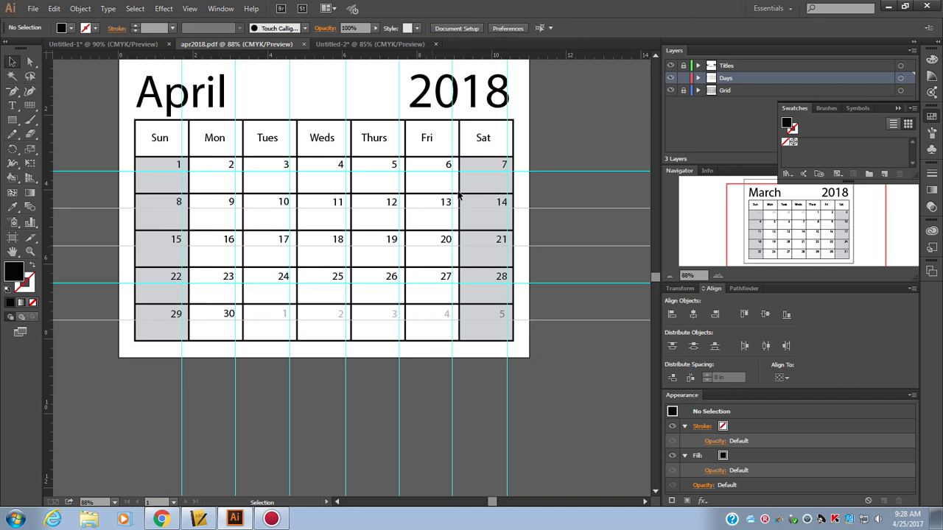
{"action": "scroll", "coordinate": [532, 325], "scroll_direction": "up", "scroll_amount": 2}
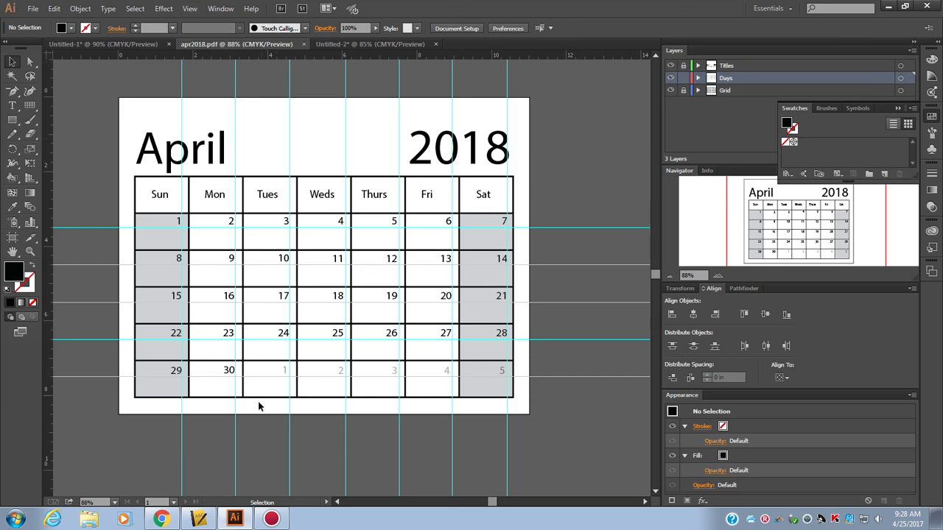
{"action": "left_click", "coordinate": [271, 518]}
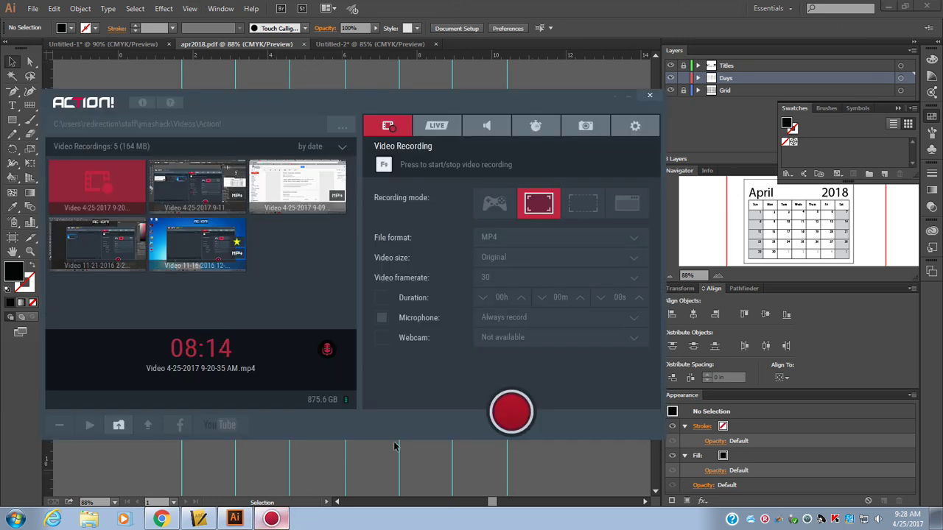